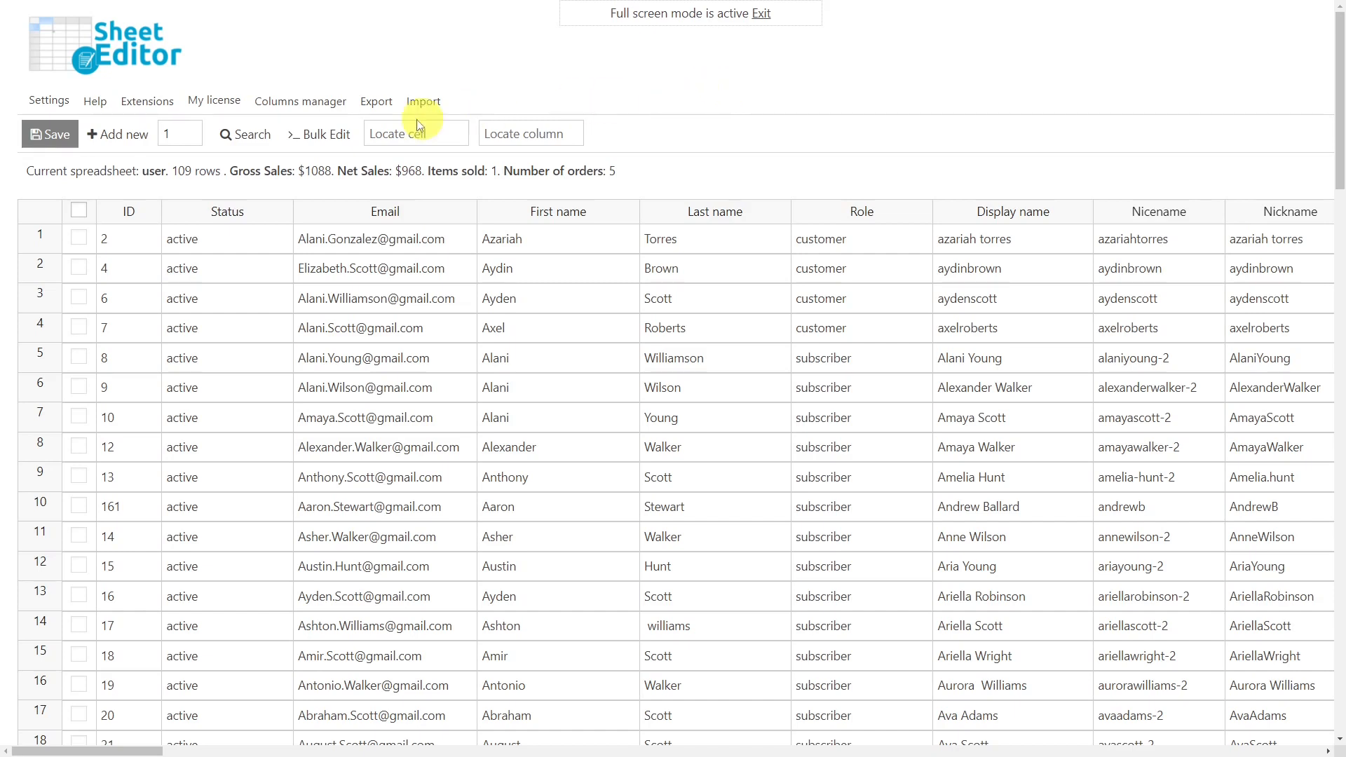
# Step: Disable the New password column and another unneeded column in the users spreadsheet's columns manager
pyautogui.click(47, 104)
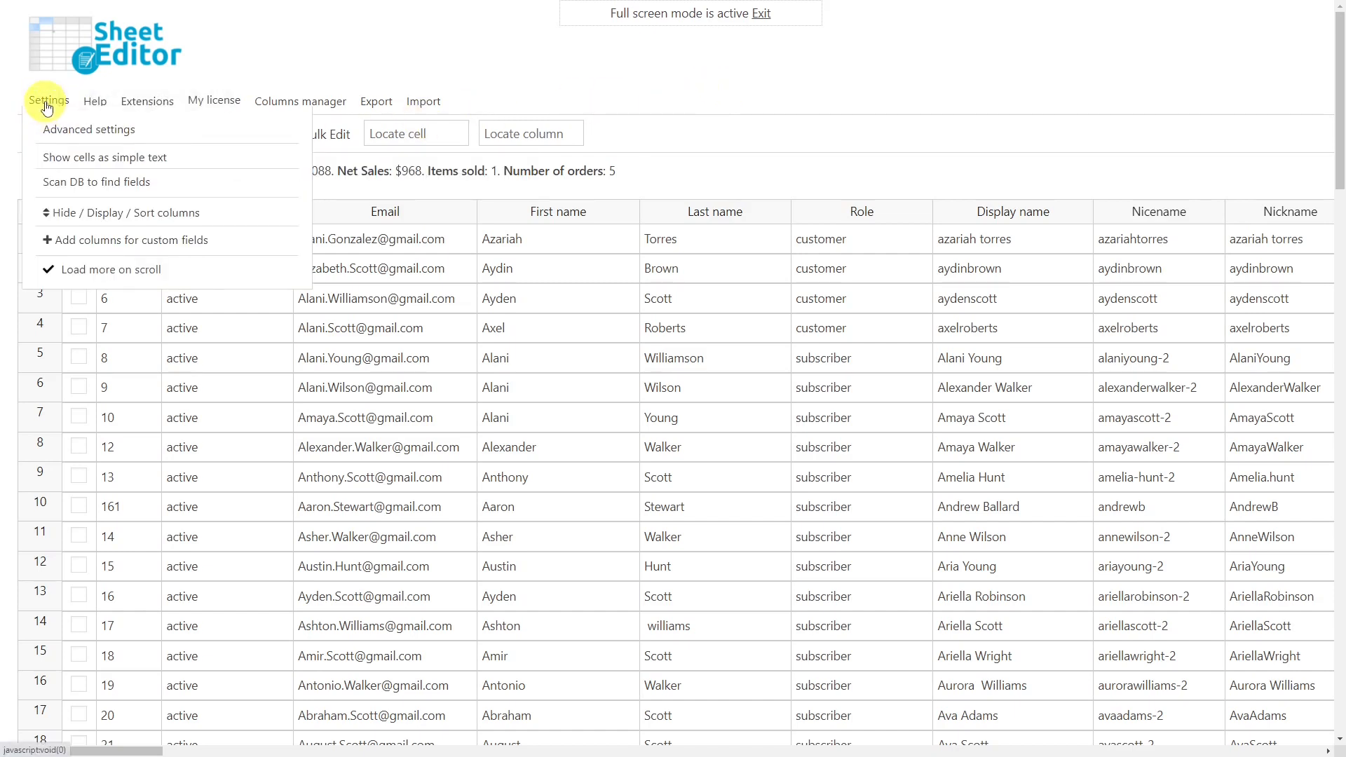
pyautogui.click(121, 212)
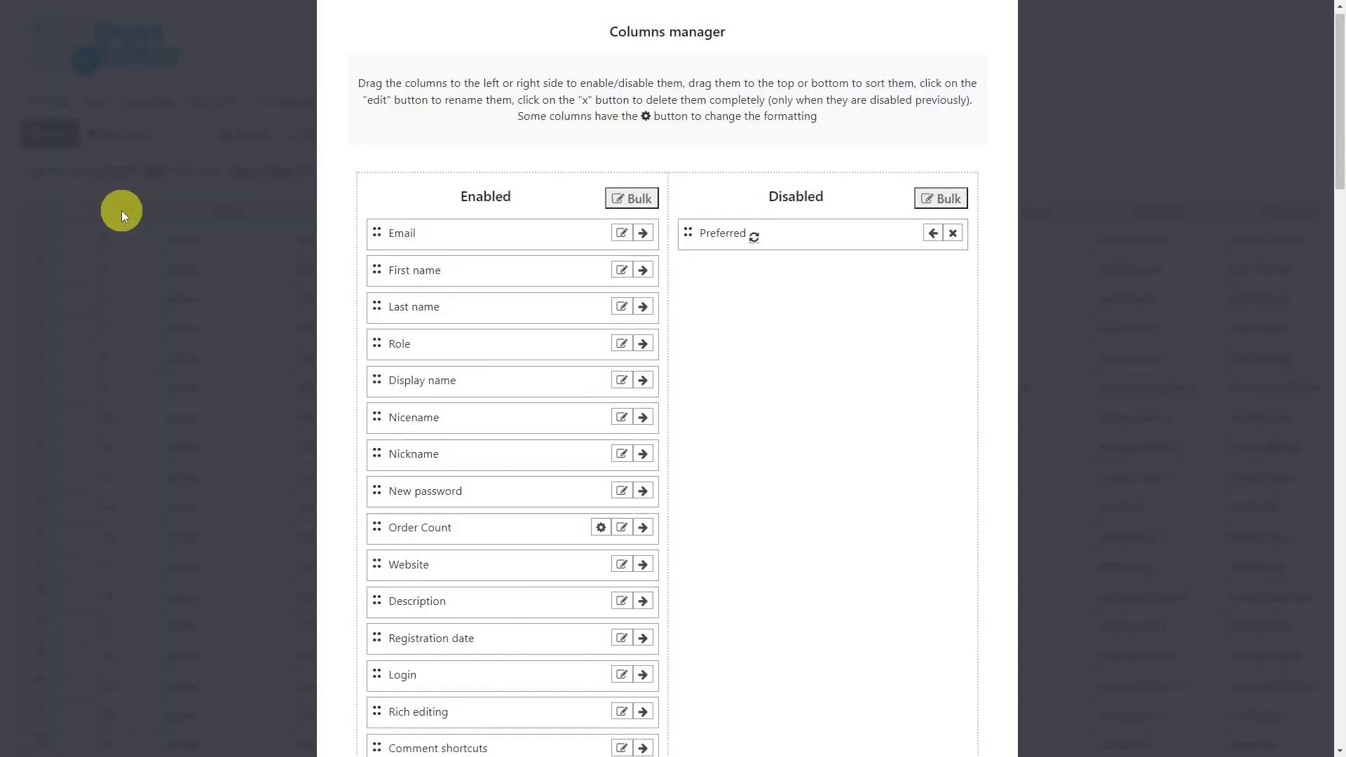
pyautogui.click(643, 491)
pyautogui.scroll(-4, 772, 491)
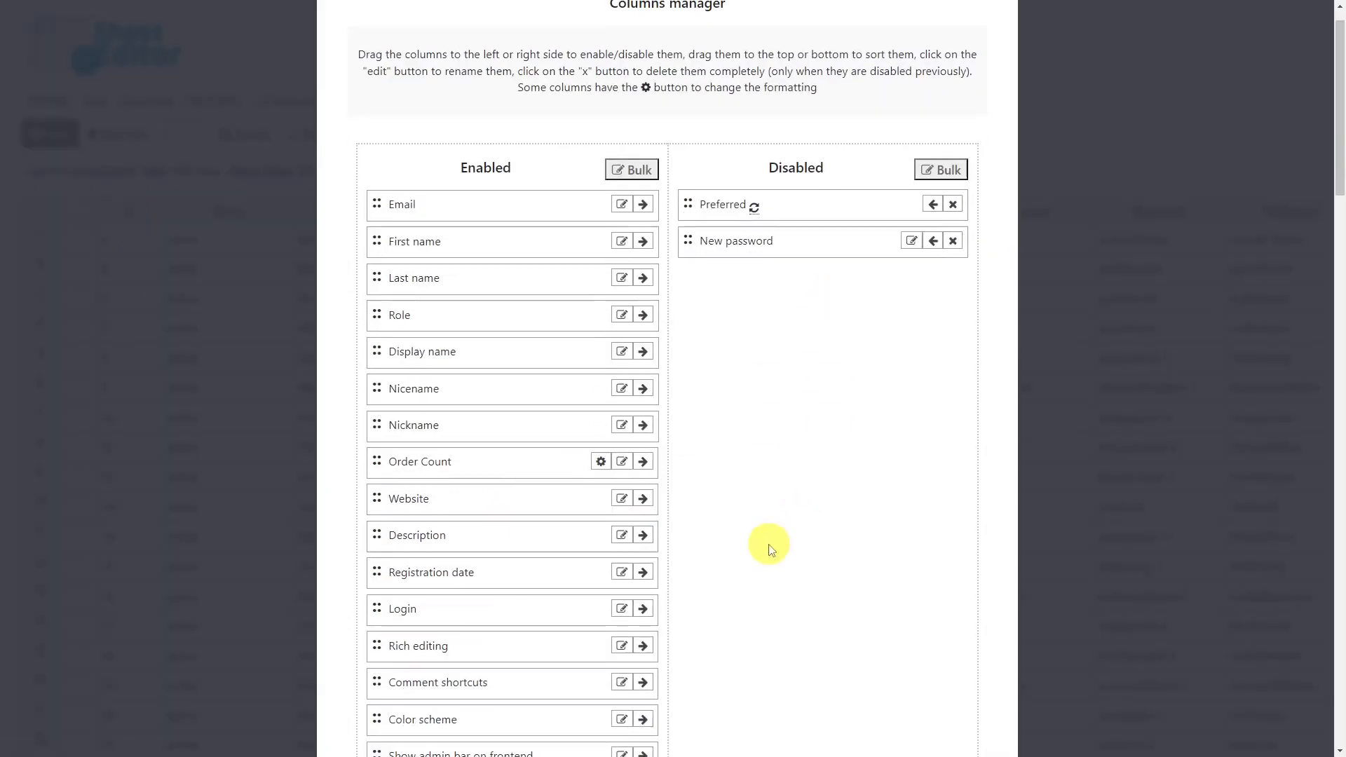
pyautogui.moveTo(488, 517); pyautogui.dragTo(730, 556)
pyautogui.scroll(-11, 529, 550)
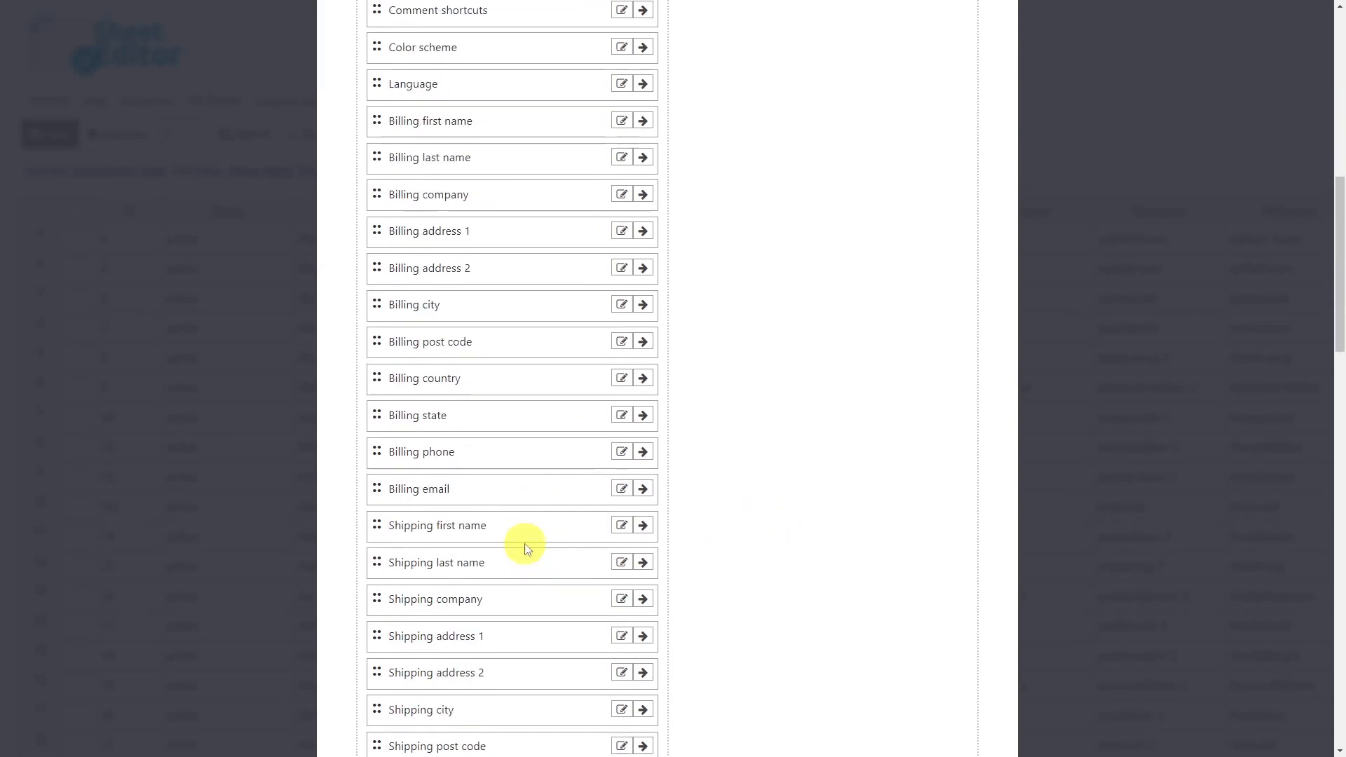
# Step: Disable more unneeded columns, including Dismissed No Secure Connection, and apply the column settings, saving them for future sessions
pyautogui.scroll(-4, 524, 542)
pyautogui.moveTo(499, 414); pyautogui.dragTo(751, 422)
pyautogui.moveTo(547, 427); pyautogui.dragTo(744, 417)
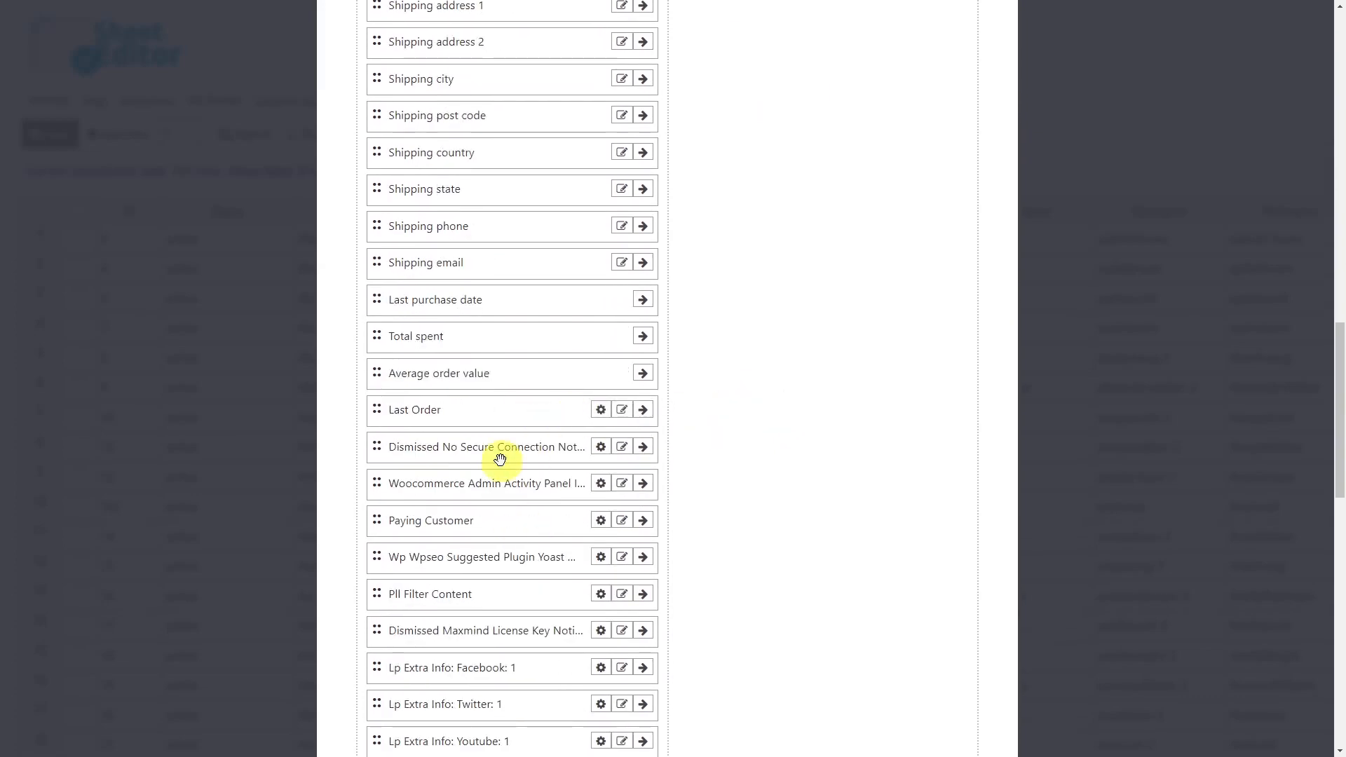
pyautogui.moveTo(498, 460); pyautogui.dragTo(749, 457)
pyautogui.scroll(-15, 730, 505)
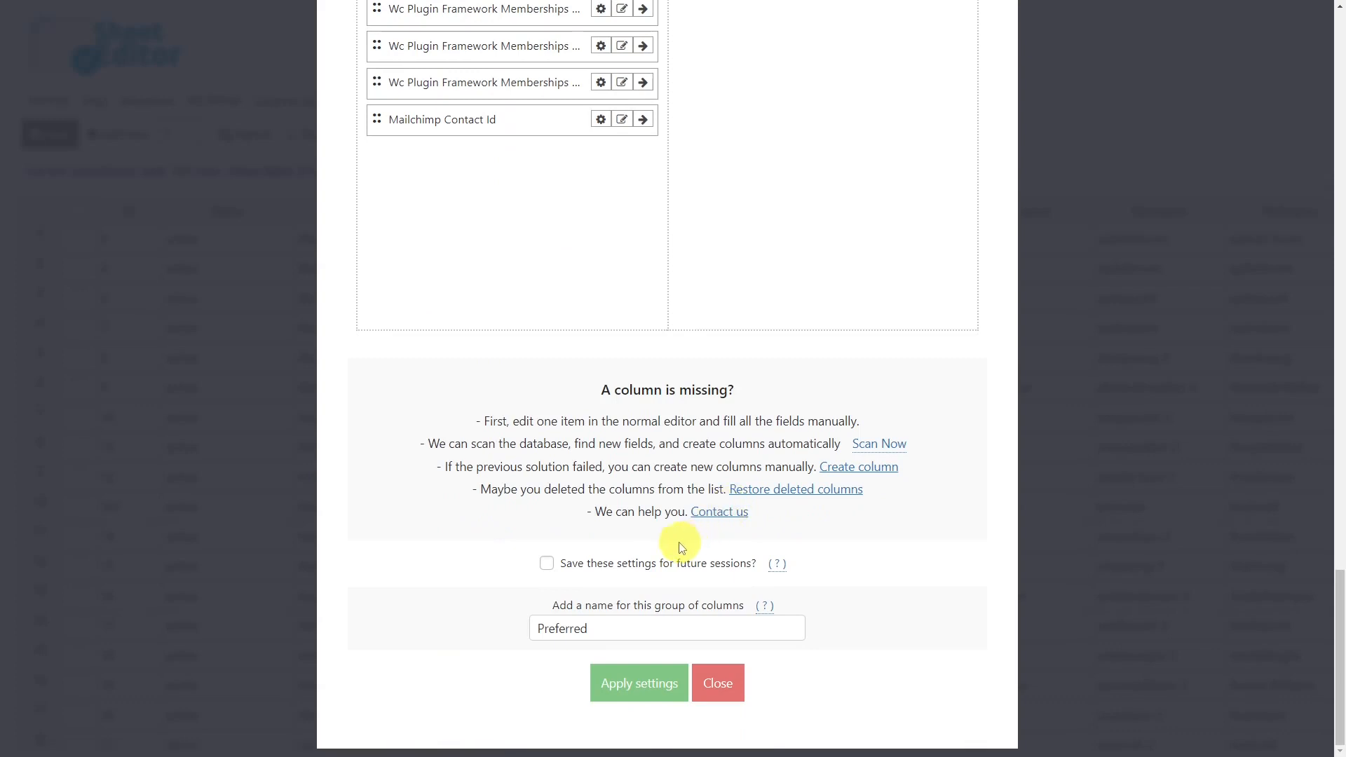
pyautogui.click(547, 567)
pyautogui.click(647, 697)
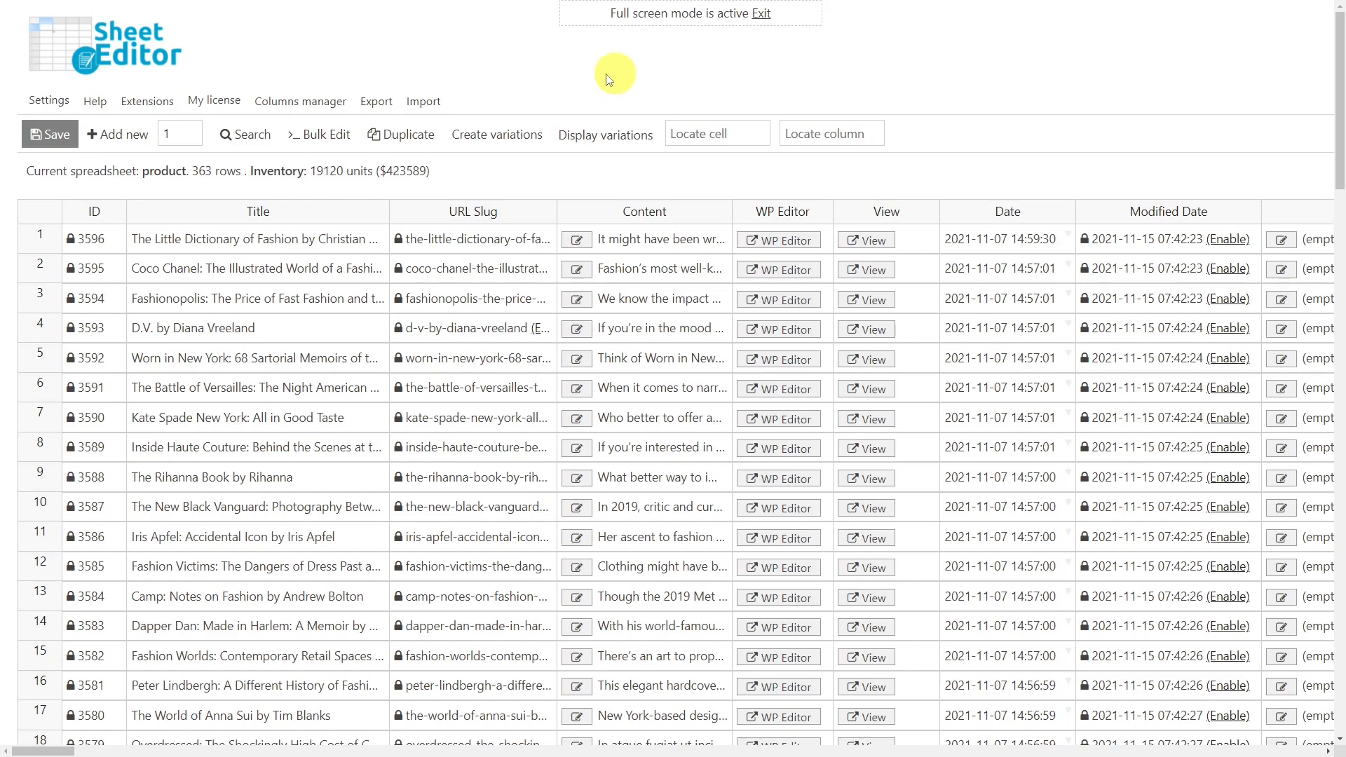
# Step: Search the products spreadsheet for items containing the keyword "shirt"
pyautogui.click(242, 133)
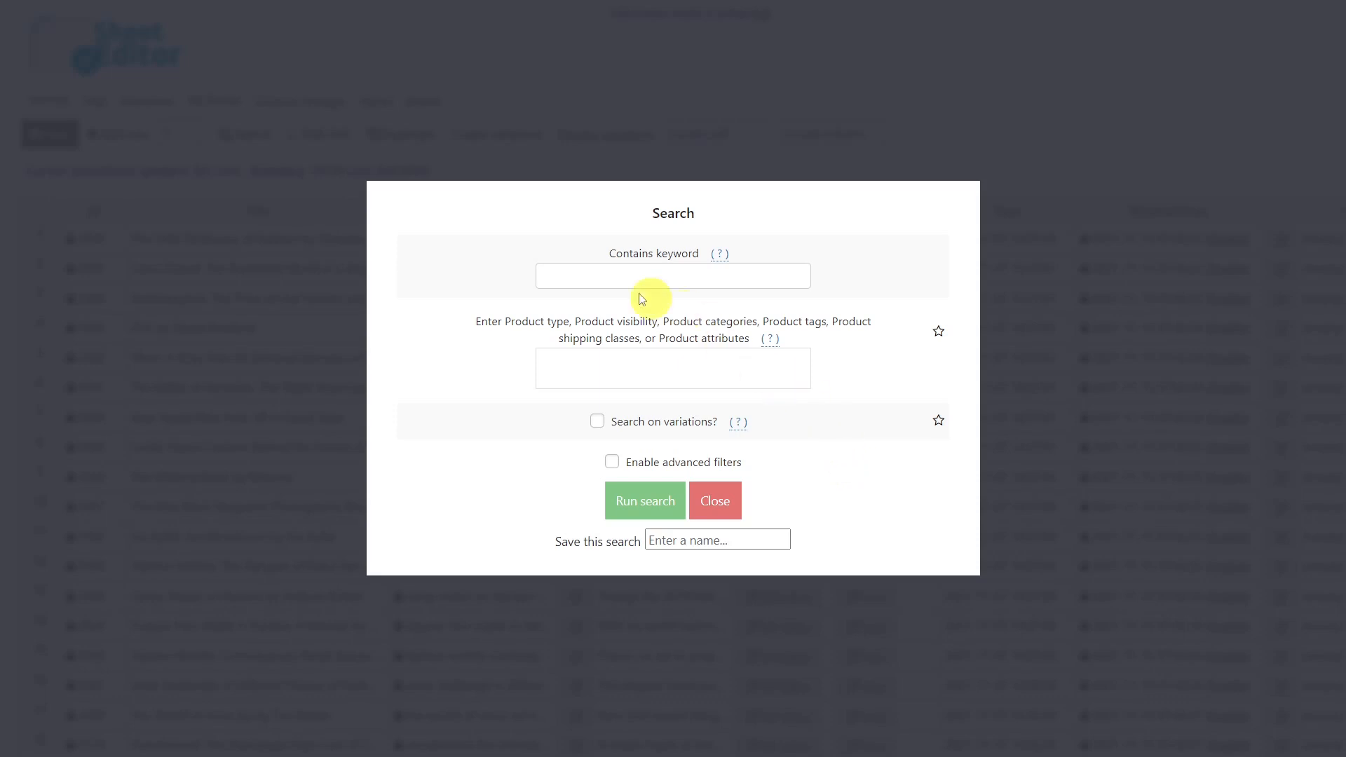
pyautogui.click(626, 272)
pyautogui.click(603, 311)
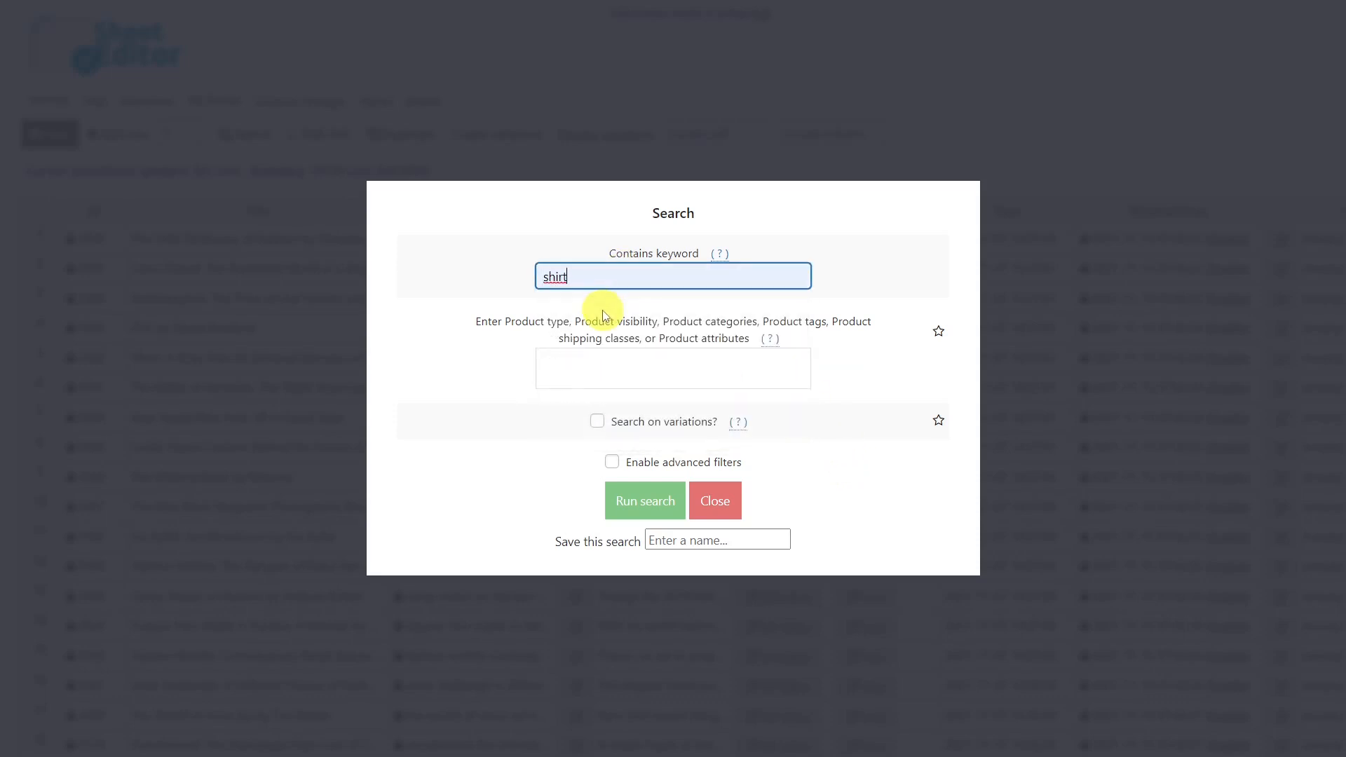
pyautogui.click(655, 493)
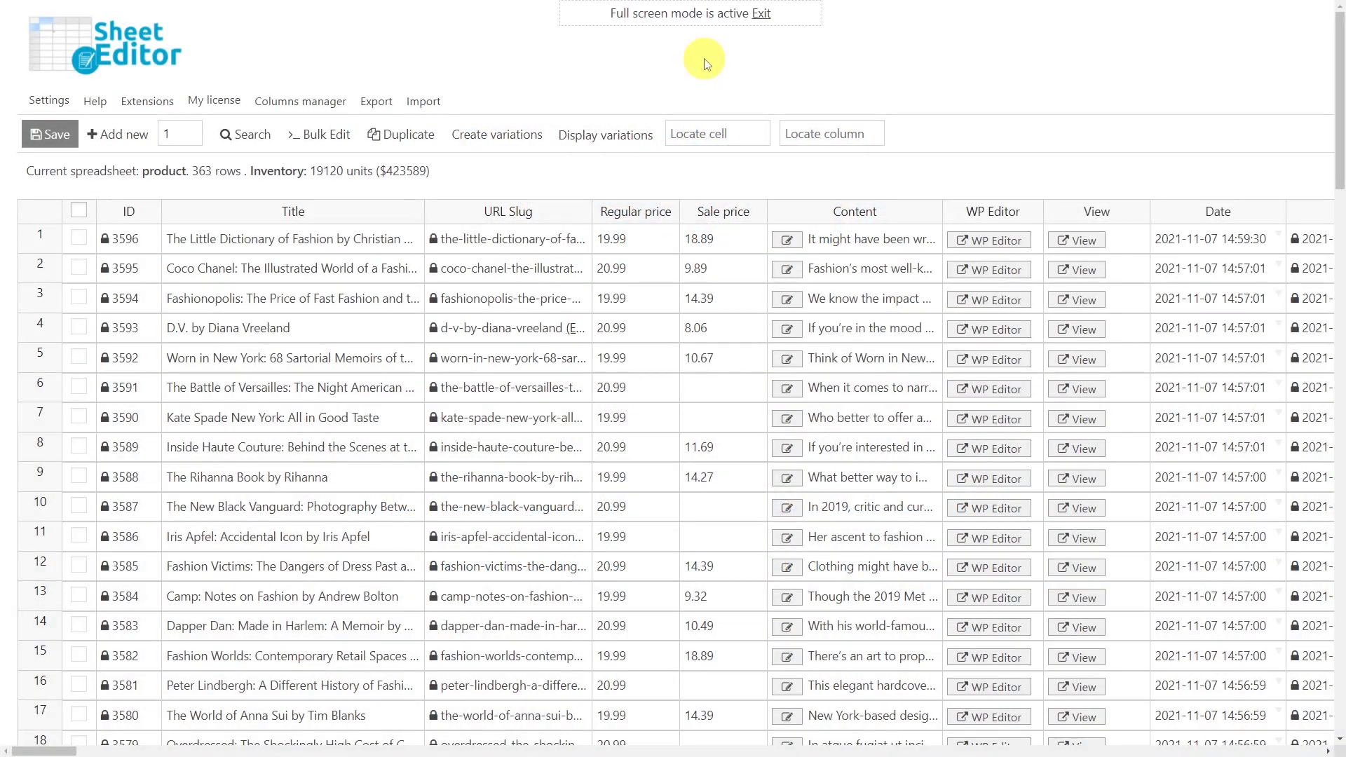
# Step: Set up a bulk edit of the Sale price field for all rows from the current search, including non-visible rows
pyautogui.click(317, 133)
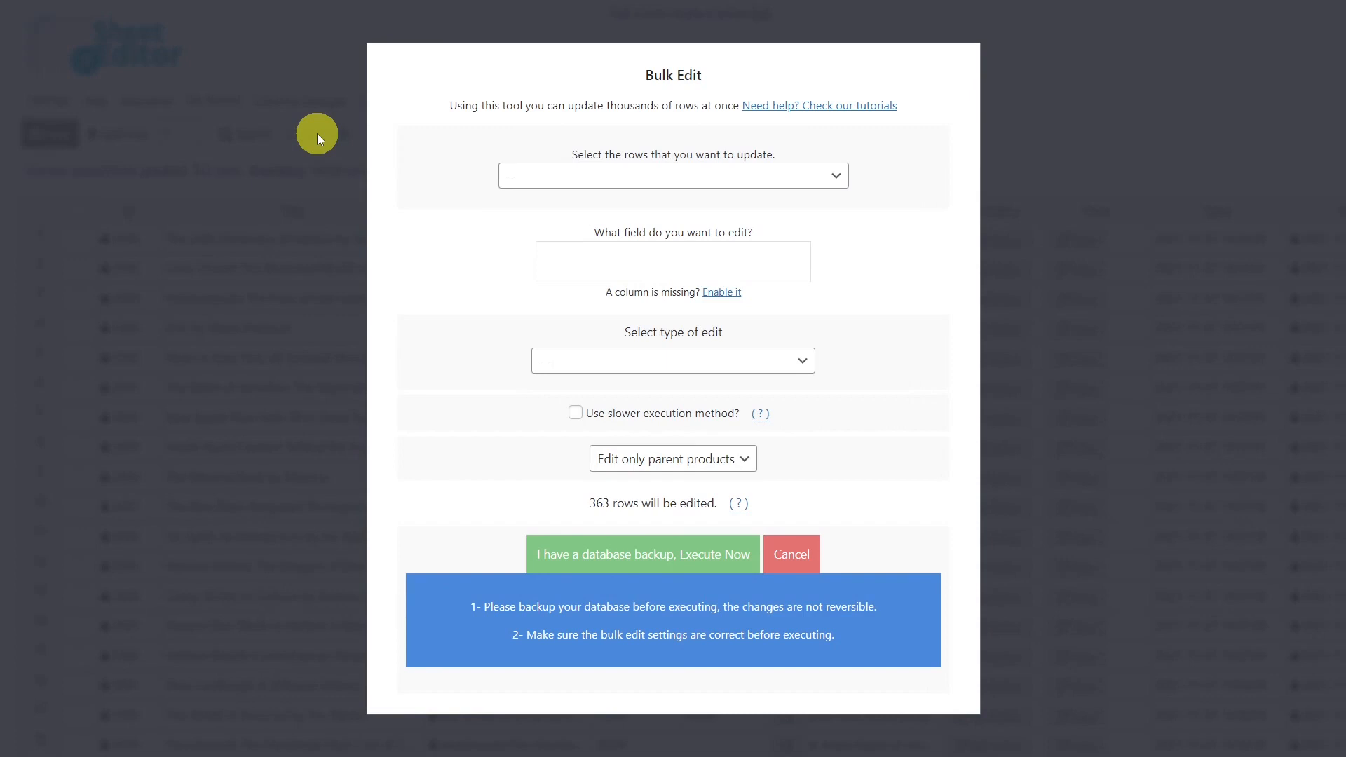
pyautogui.click(617, 180)
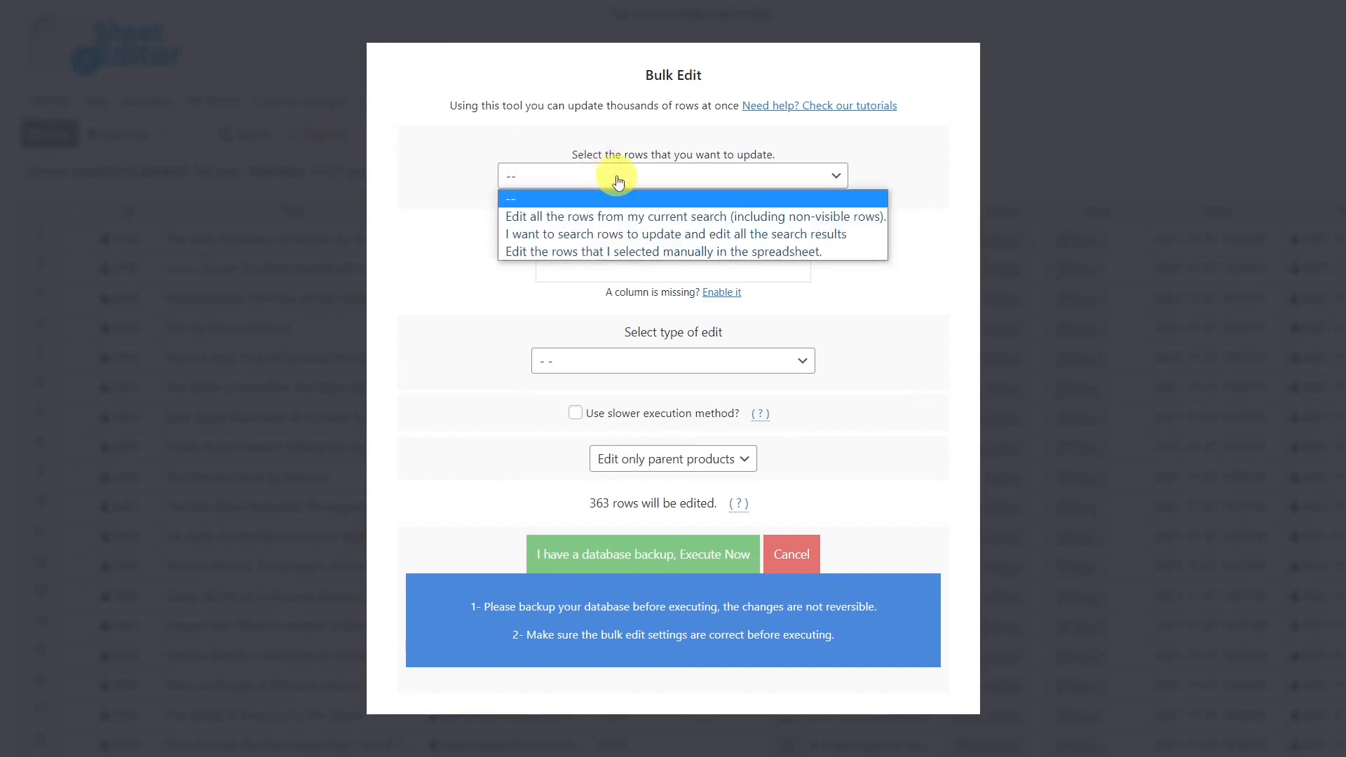
pyautogui.click(626, 220)
pyautogui.click(626, 262)
pyautogui.write('sa')
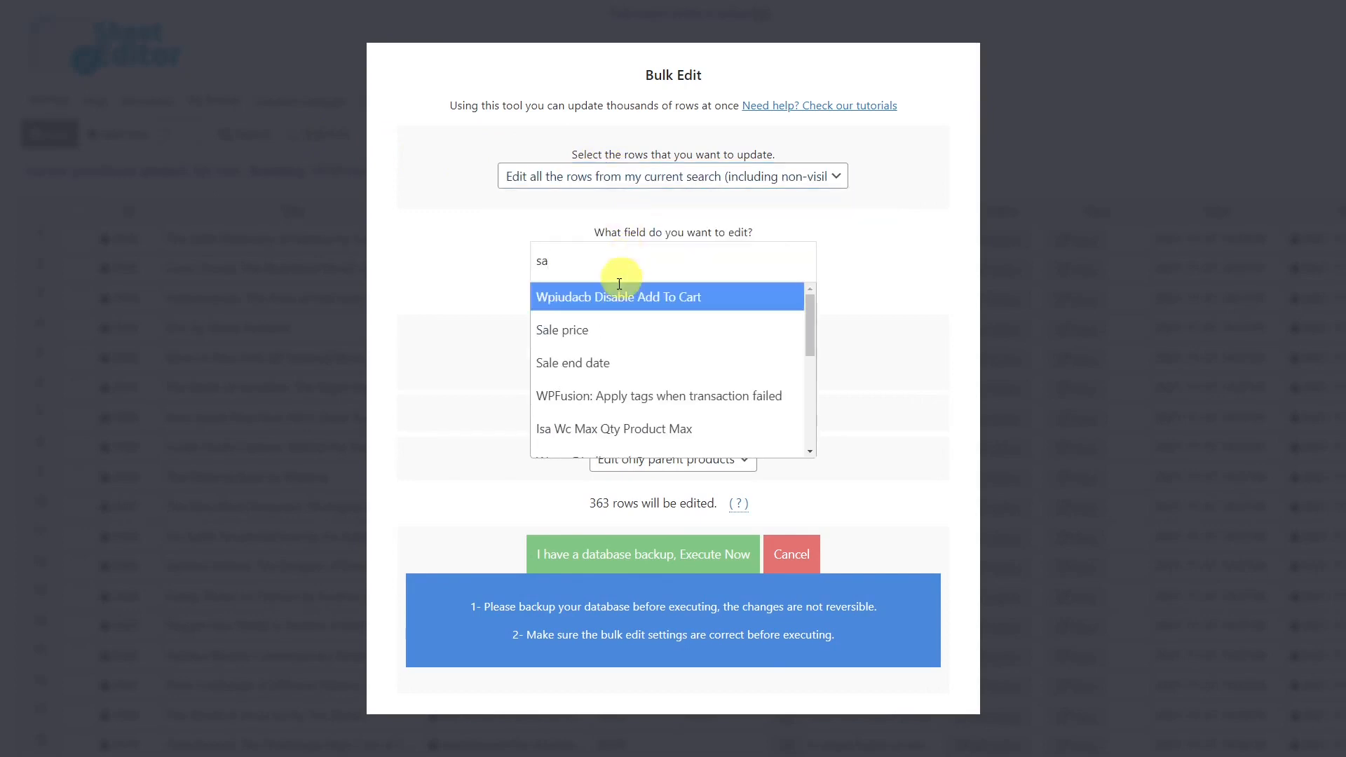
pyautogui.click(599, 331)
# Step: Decrease the sale prices by 20 percent, execute the bulk edit and close its window
pyautogui.click(612, 362)
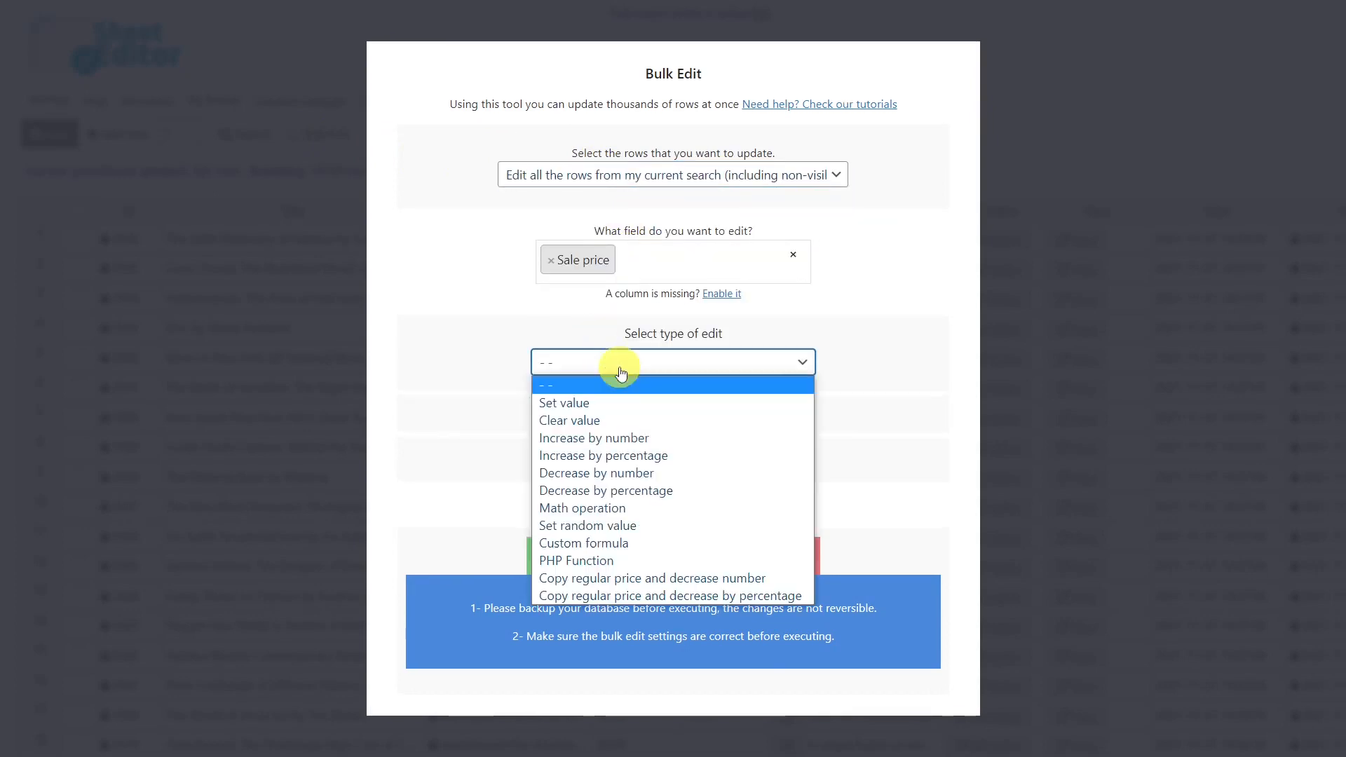
pyautogui.click(661, 490)
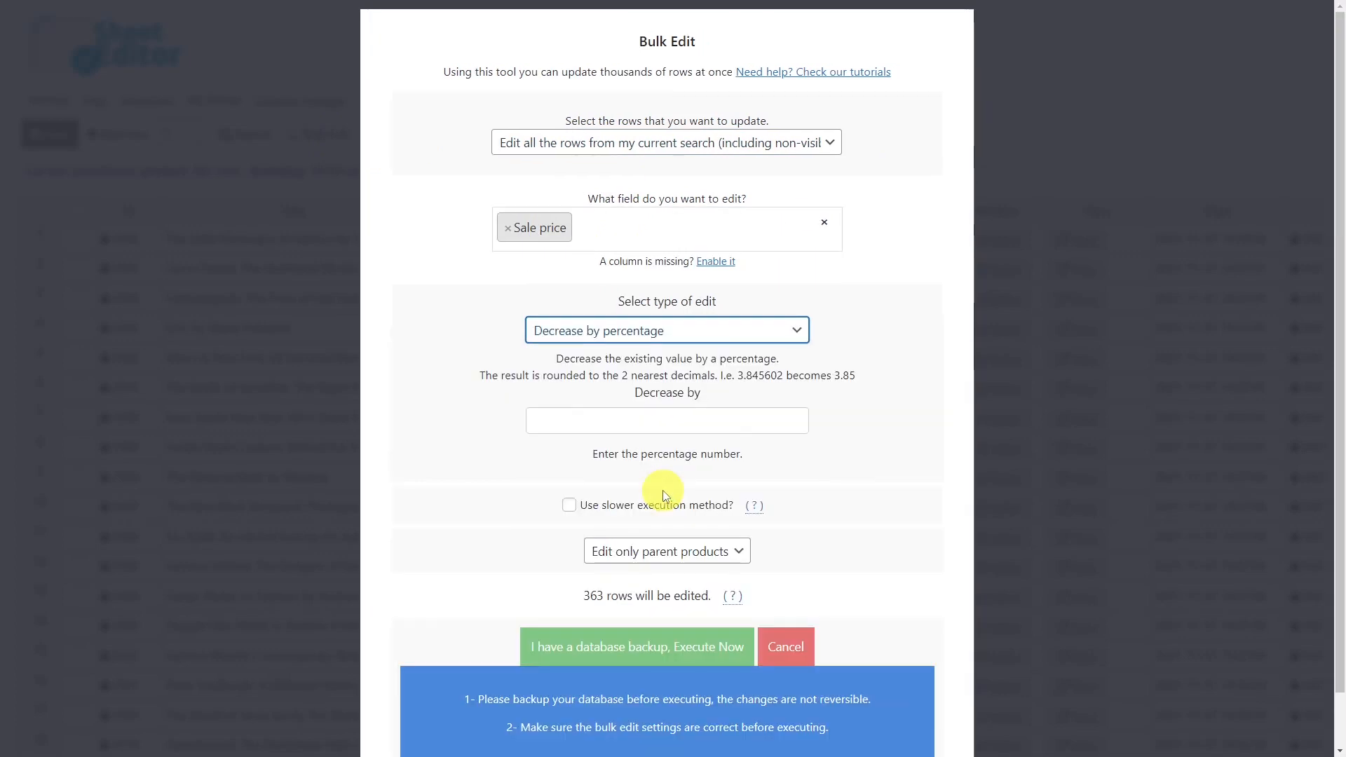
pyautogui.click(680, 417)
pyautogui.write('20')
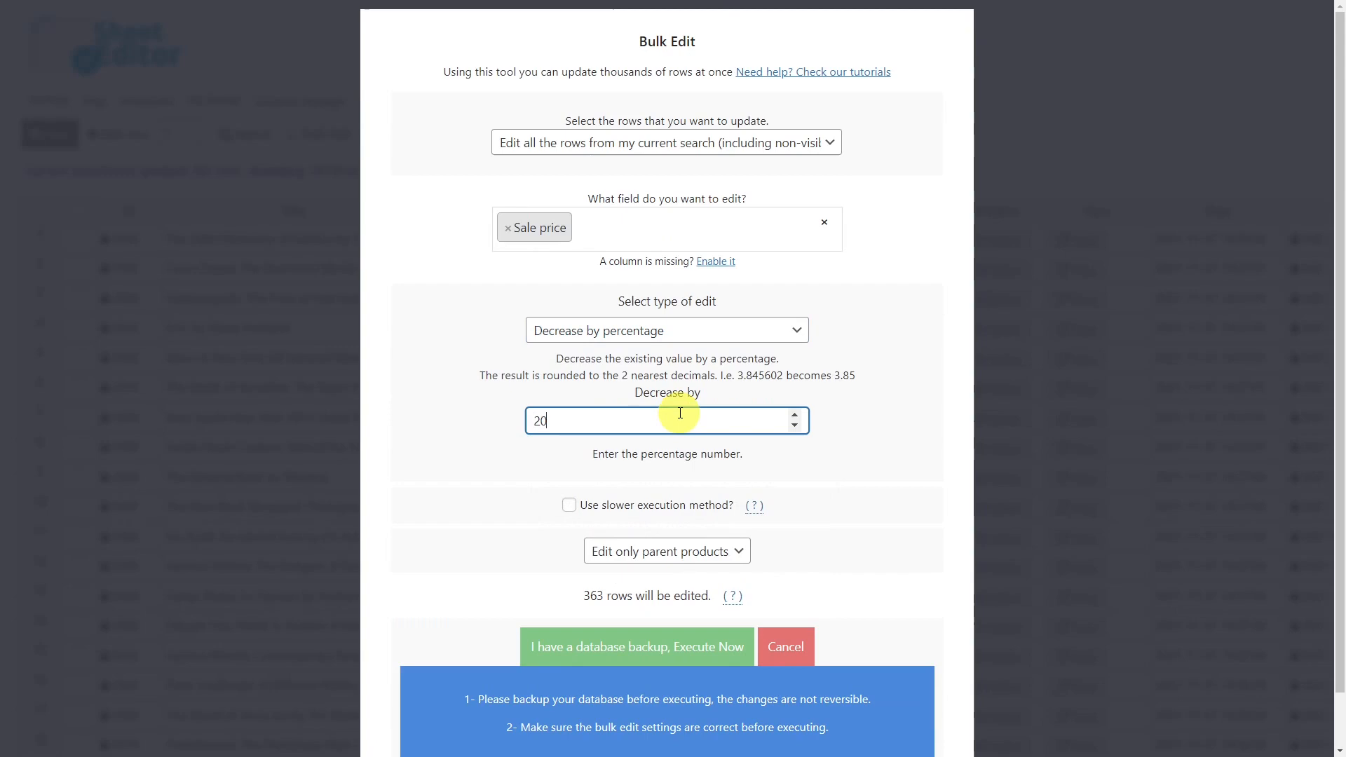
pyautogui.click(671, 646)
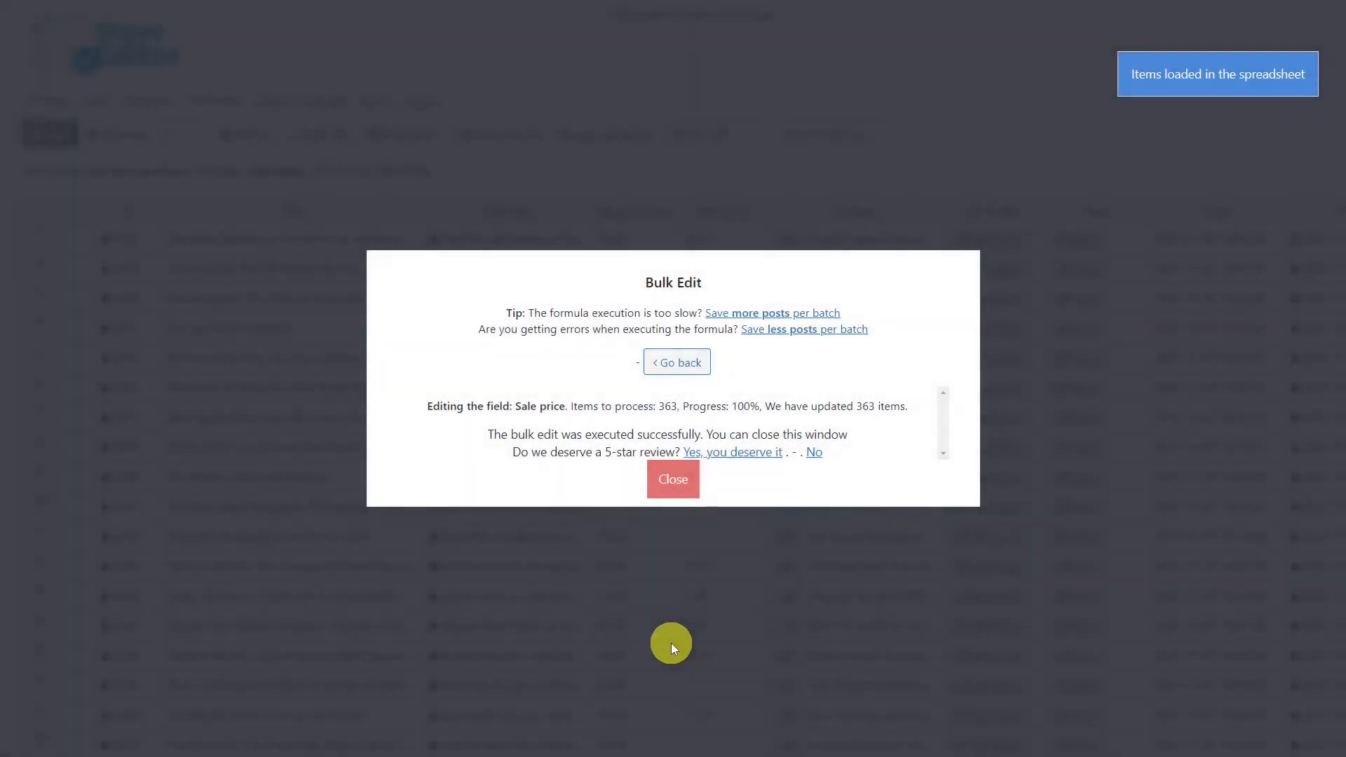
pyautogui.click(671, 481)
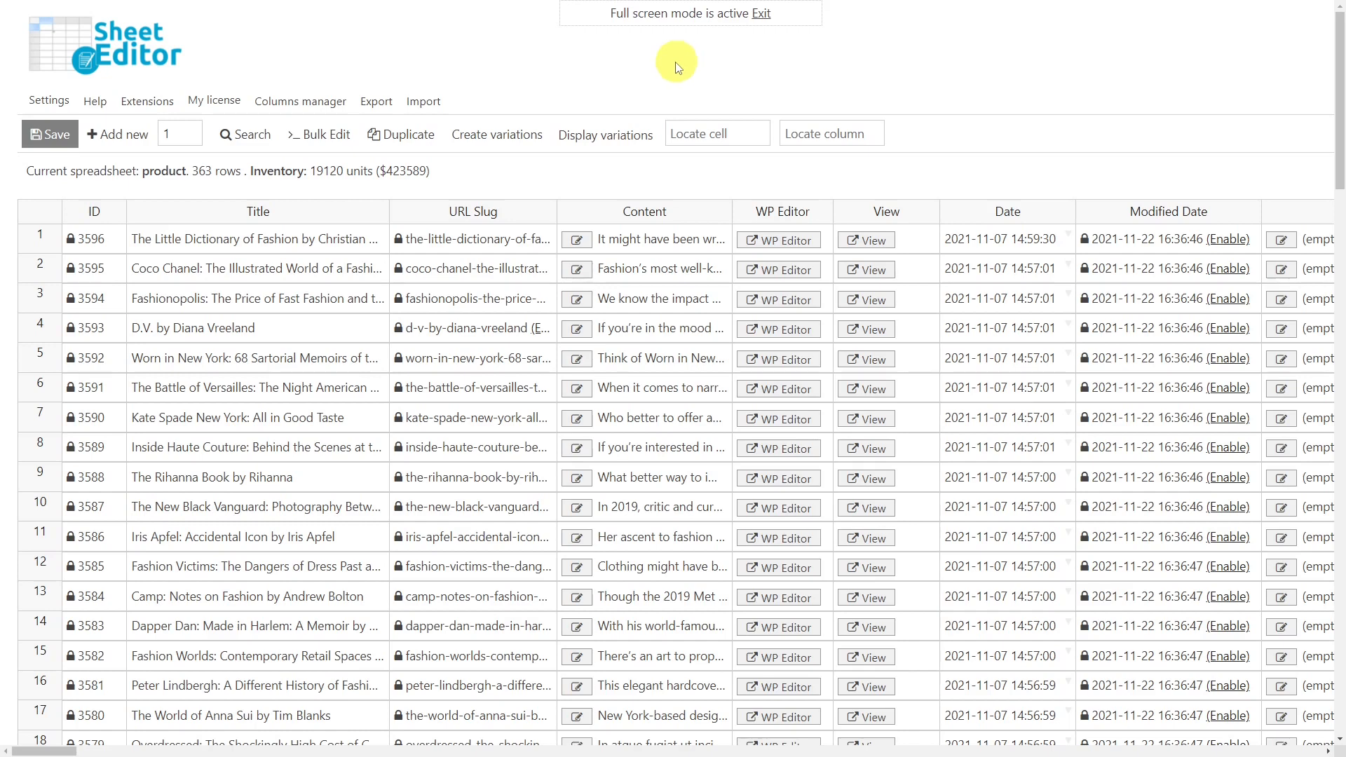
# Step: Export all columns for all rows of the current search to CSV, with Google Sheets as the editing app
pyautogui.click(379, 106)
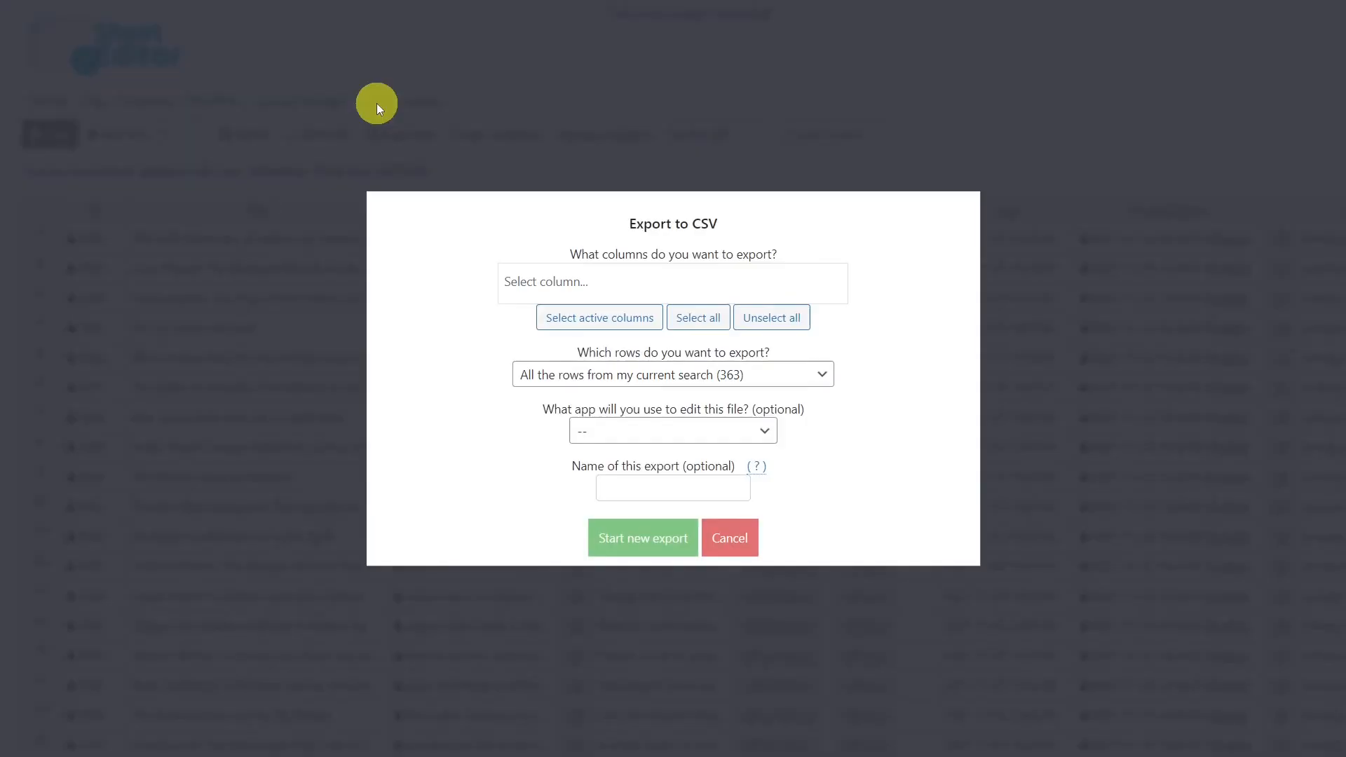
pyautogui.click(700, 319)
pyautogui.scroll(-10, 699, 317)
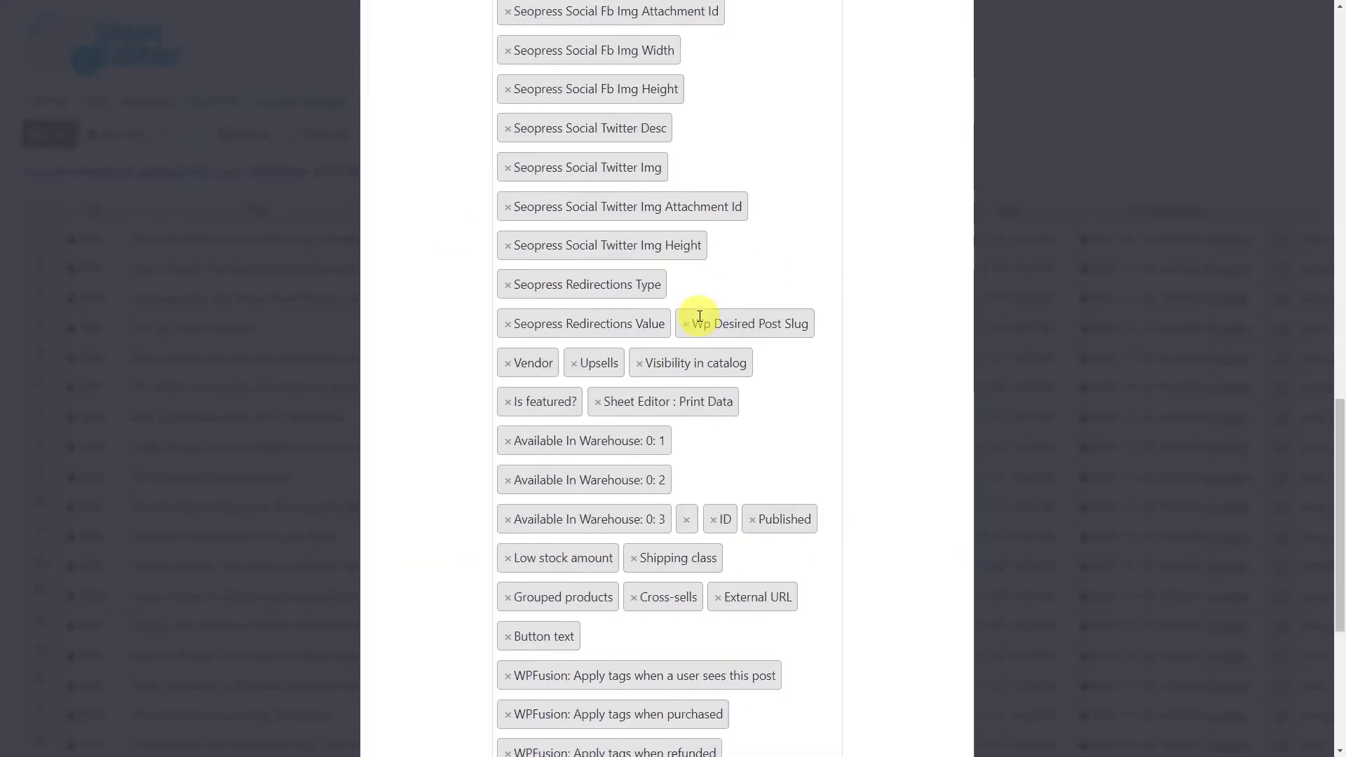
pyautogui.scroll(-5, 700, 317)
pyautogui.click(758, 614)
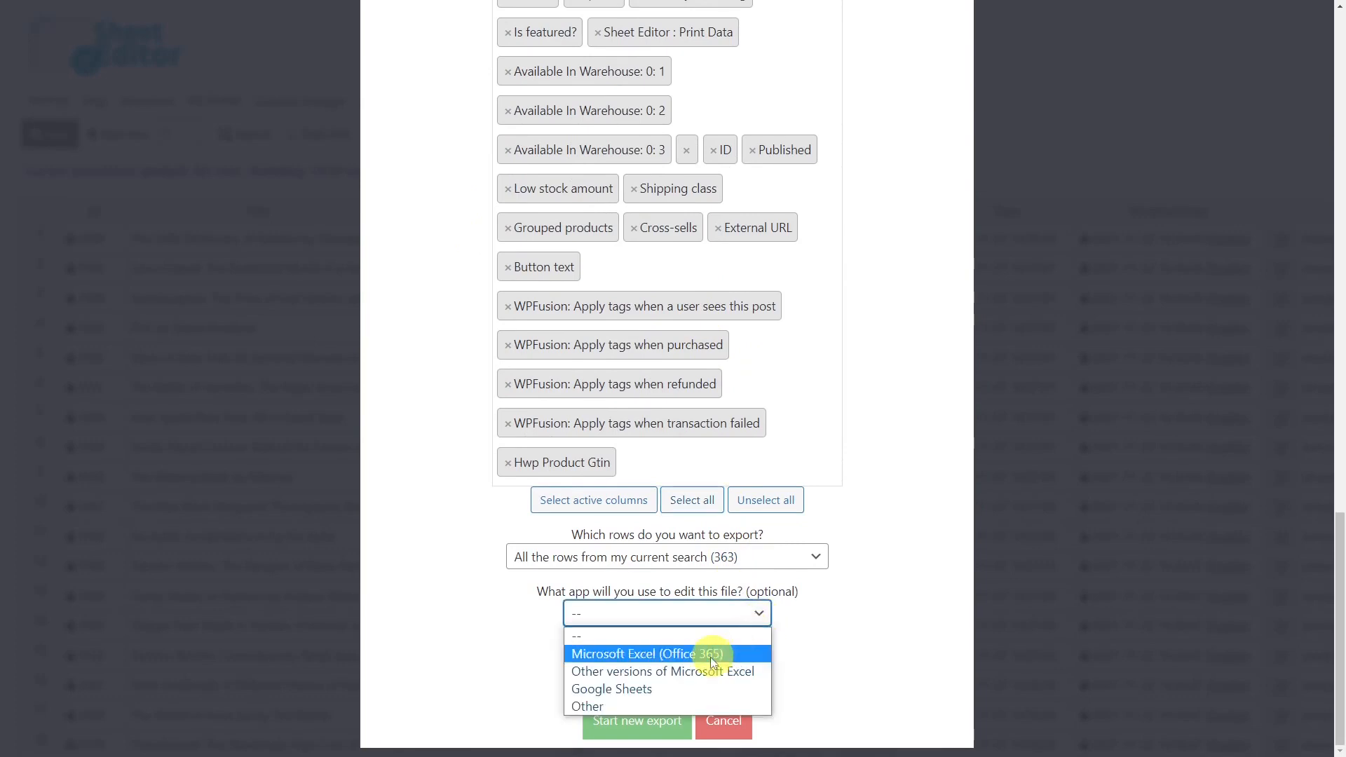
pyautogui.click(652, 691)
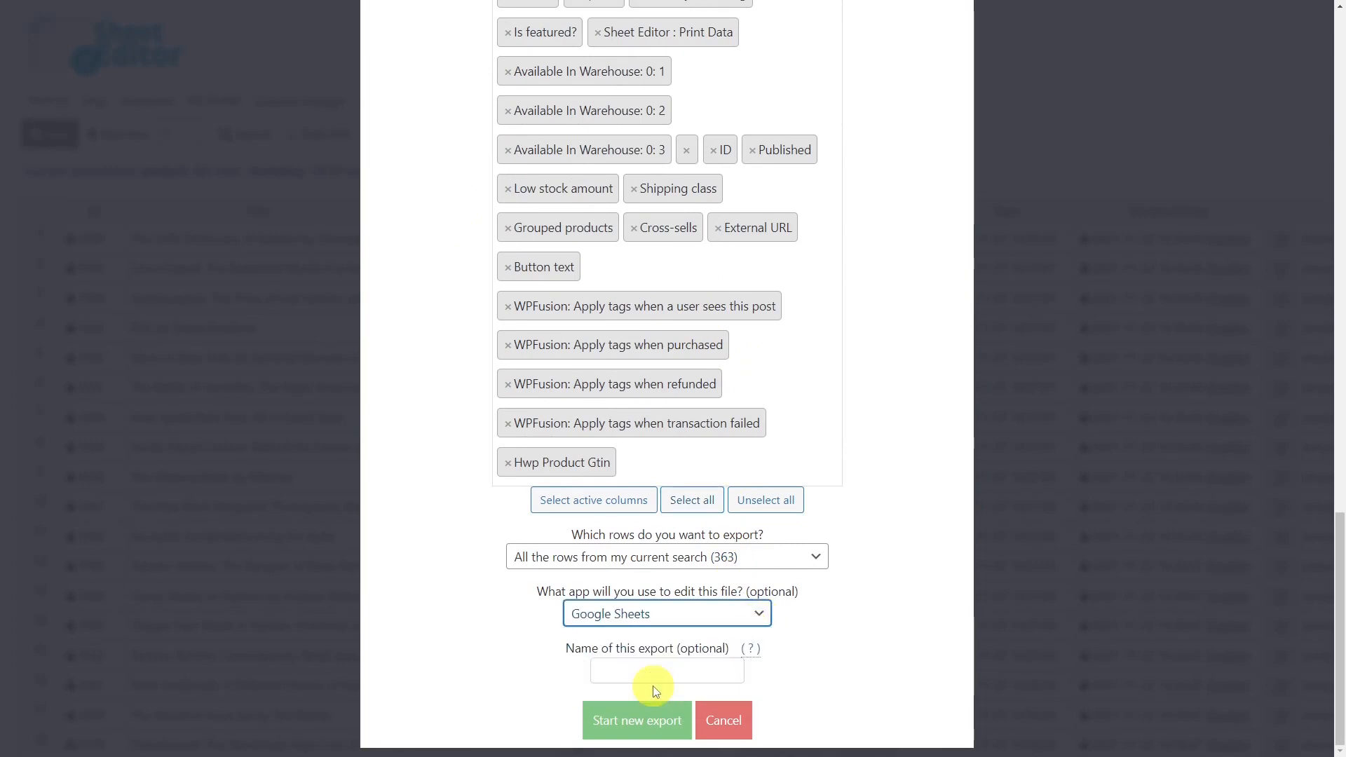
pyautogui.click(646, 722)
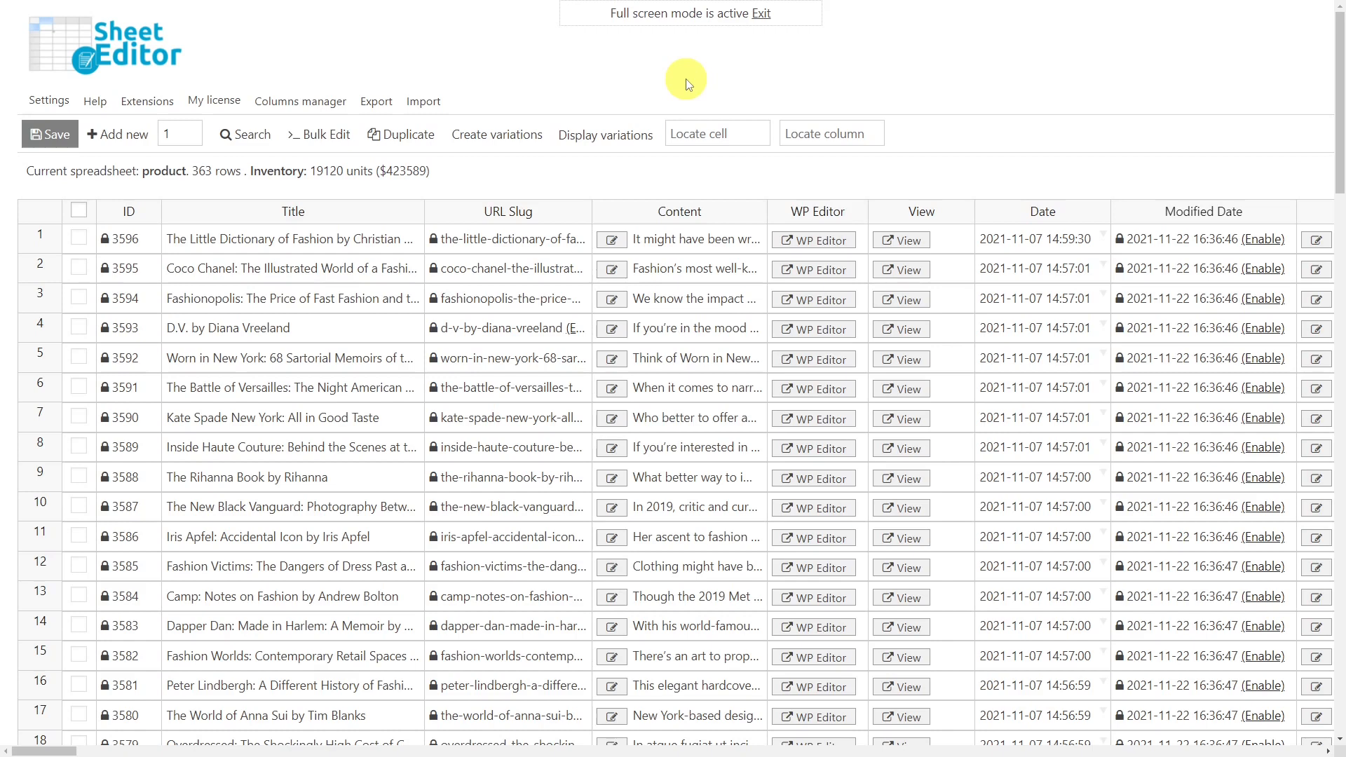
# Step: Set the number of rows to load per batch to 10 in the advanced settings and save
pyautogui.click(51, 100)
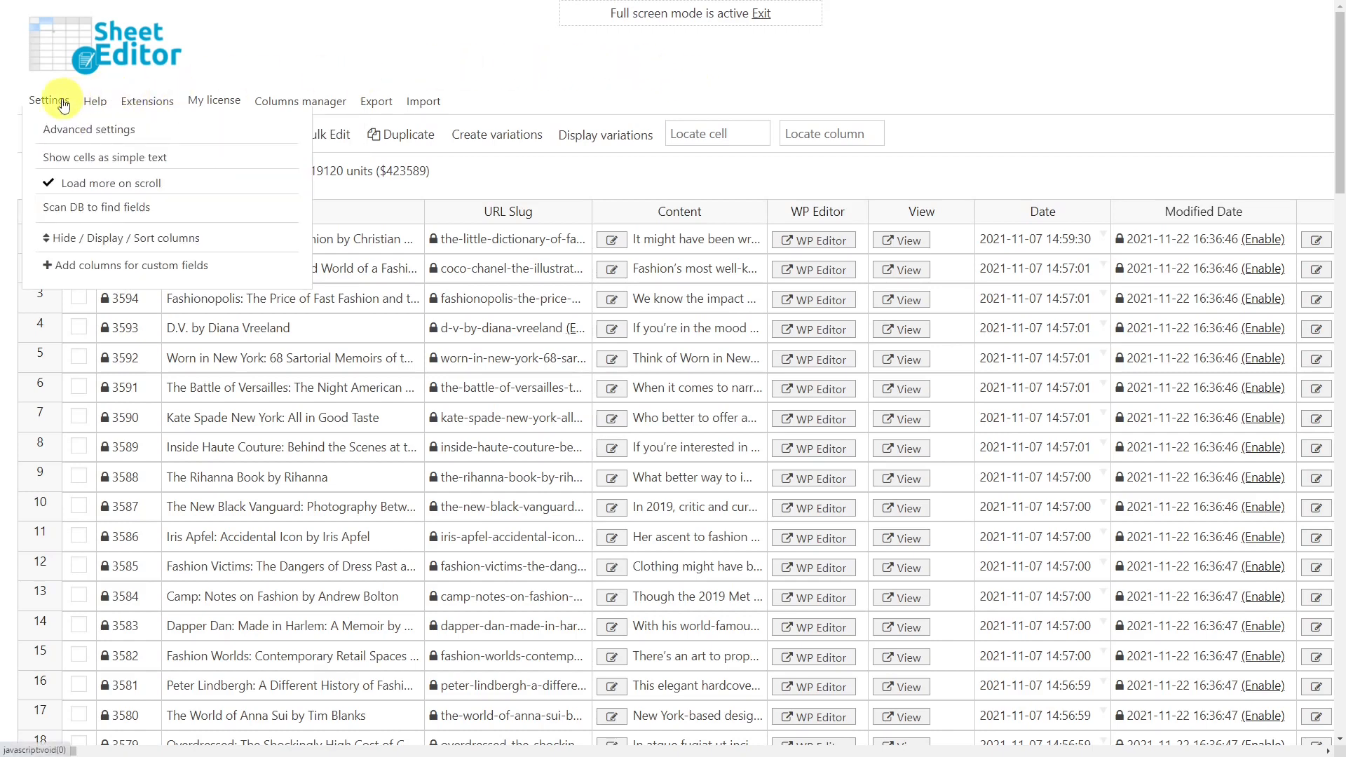
pyautogui.click(84, 128)
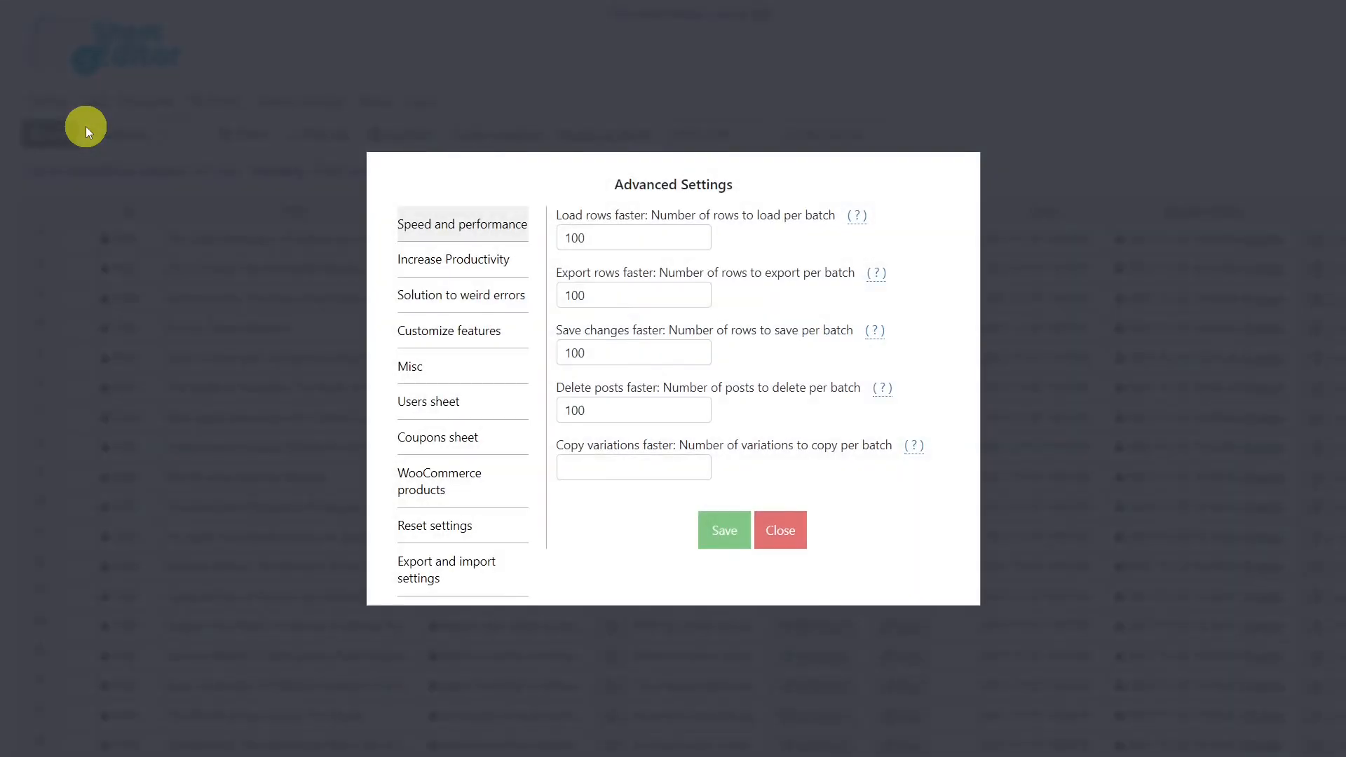
pyautogui.click(582, 237)
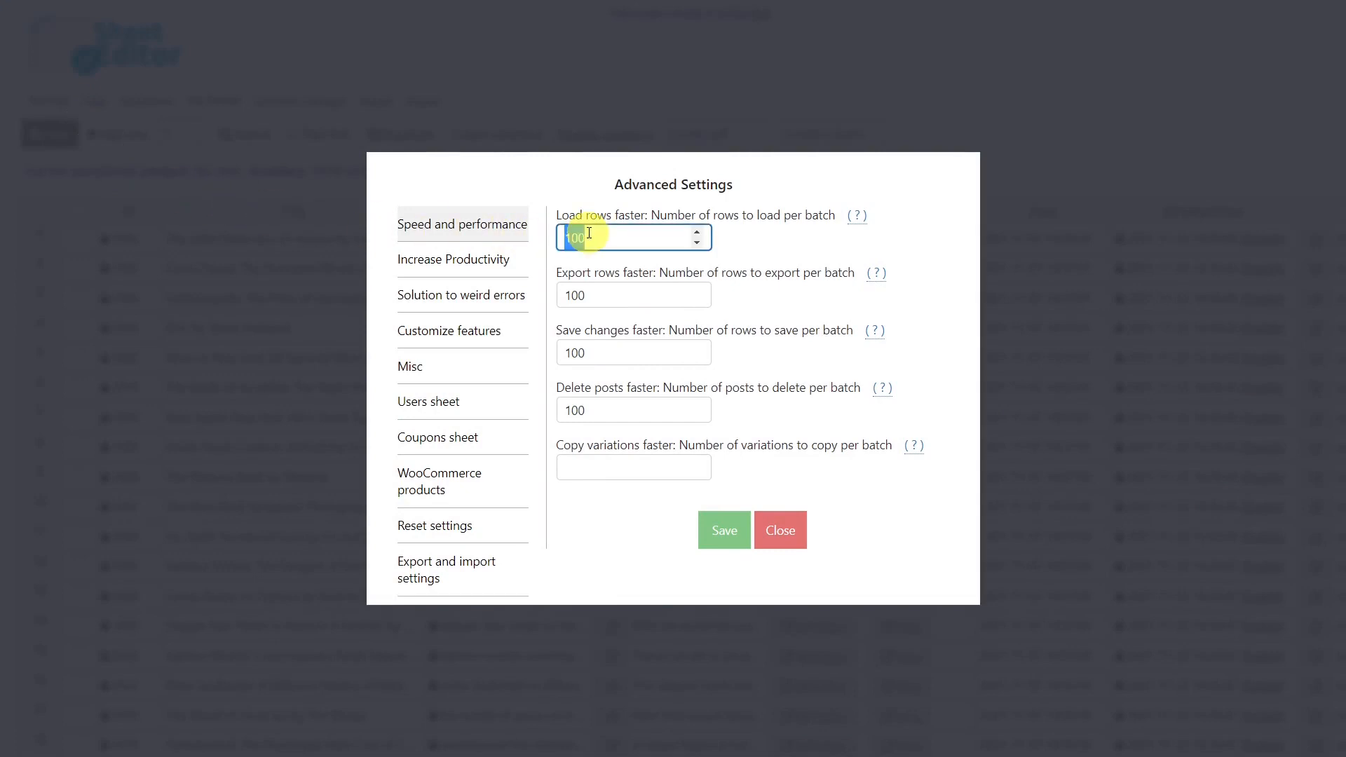
pyautogui.press('BackSpace')
pyautogui.click(738, 538)
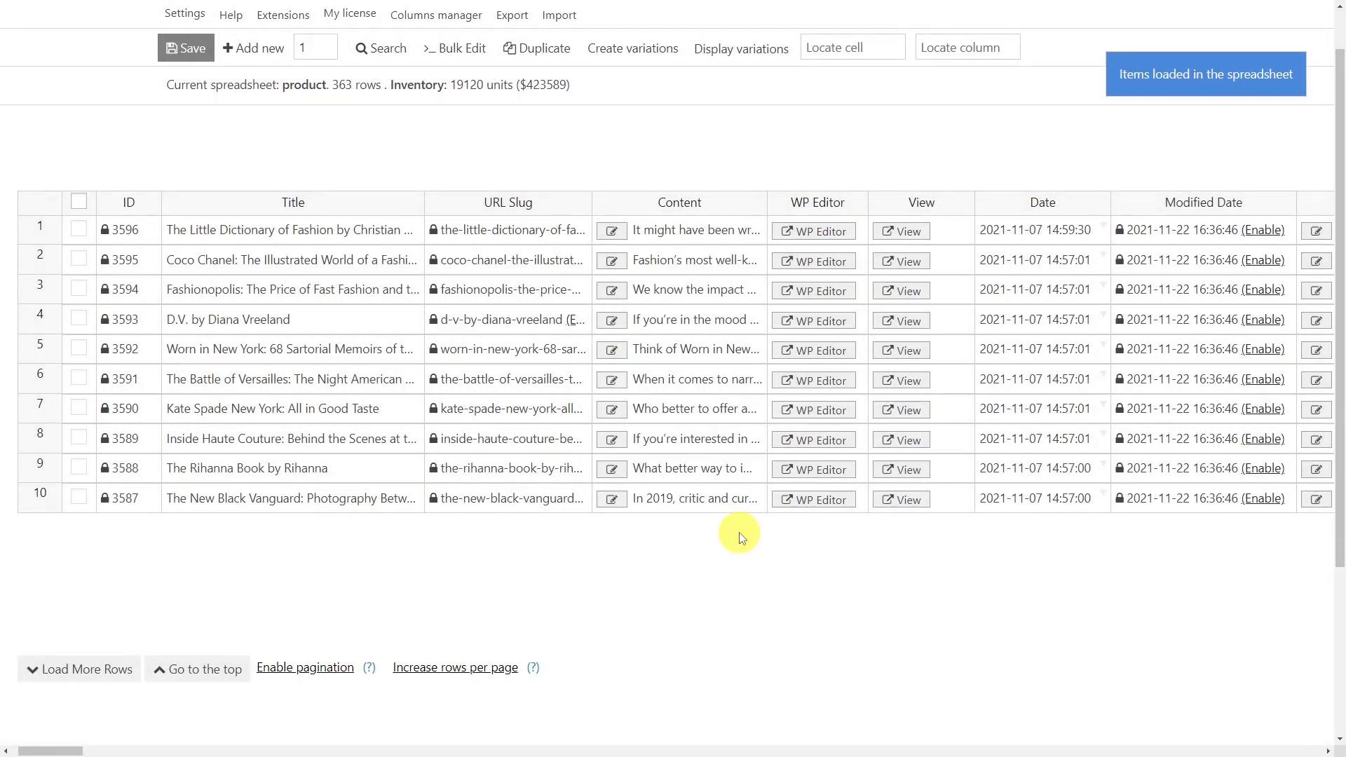
# Step: Load two more batches of product rows into the spreadsheet
pyautogui.click(90, 668)
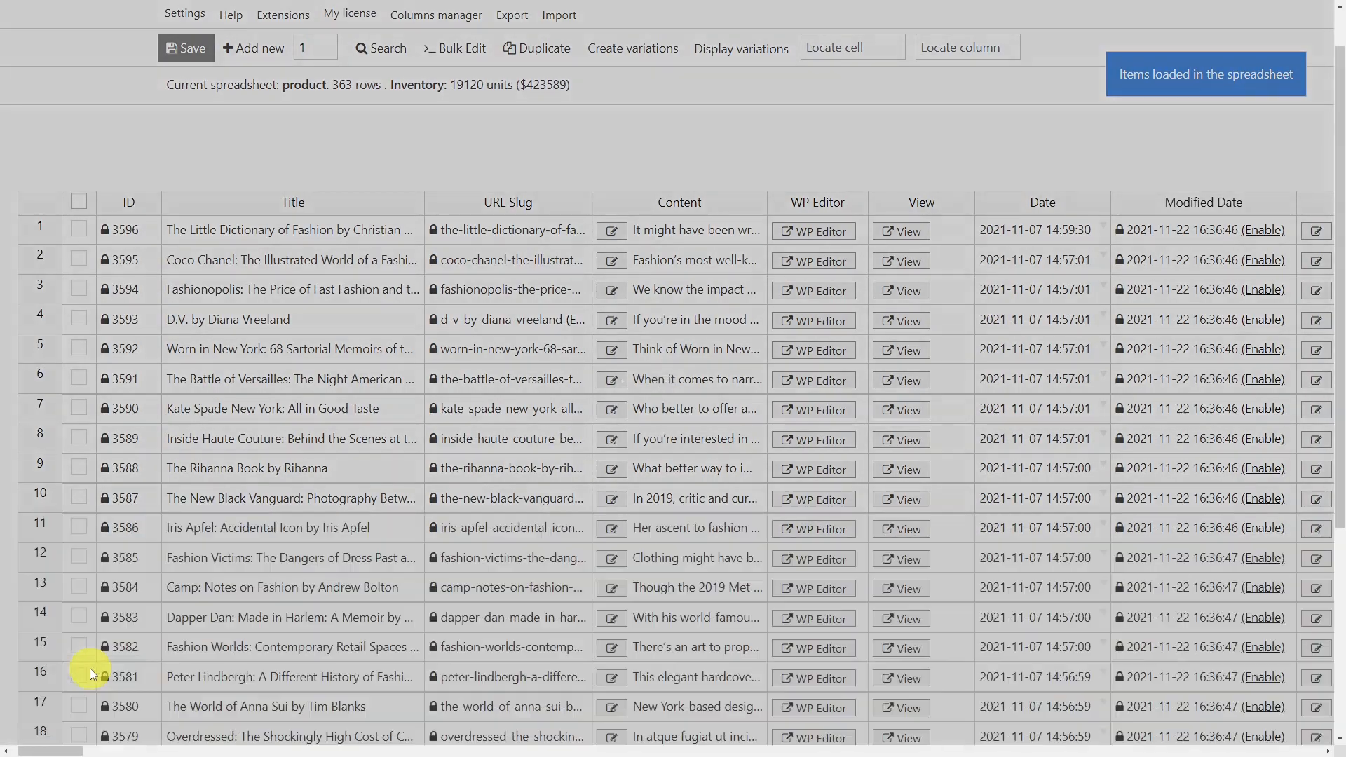
pyautogui.scroll(-4, 90, 669)
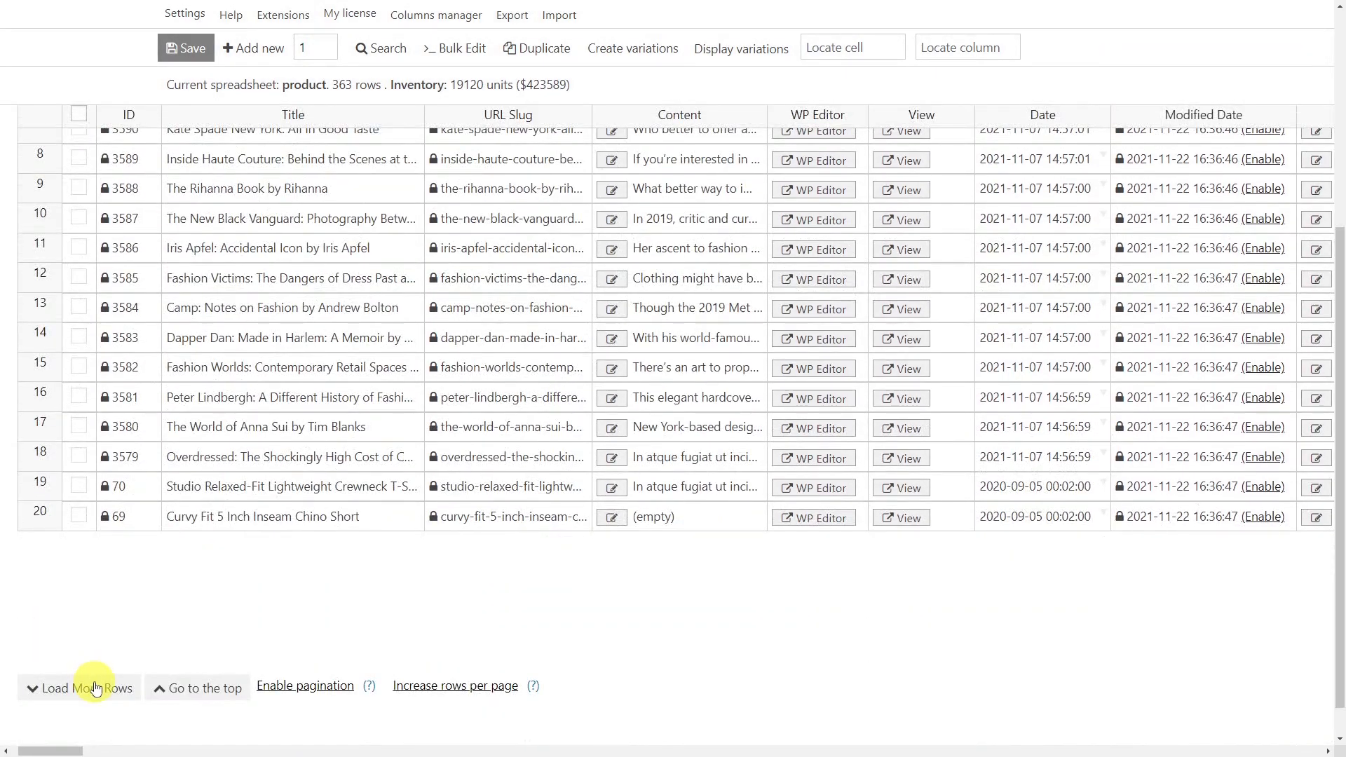
pyautogui.click(96, 688)
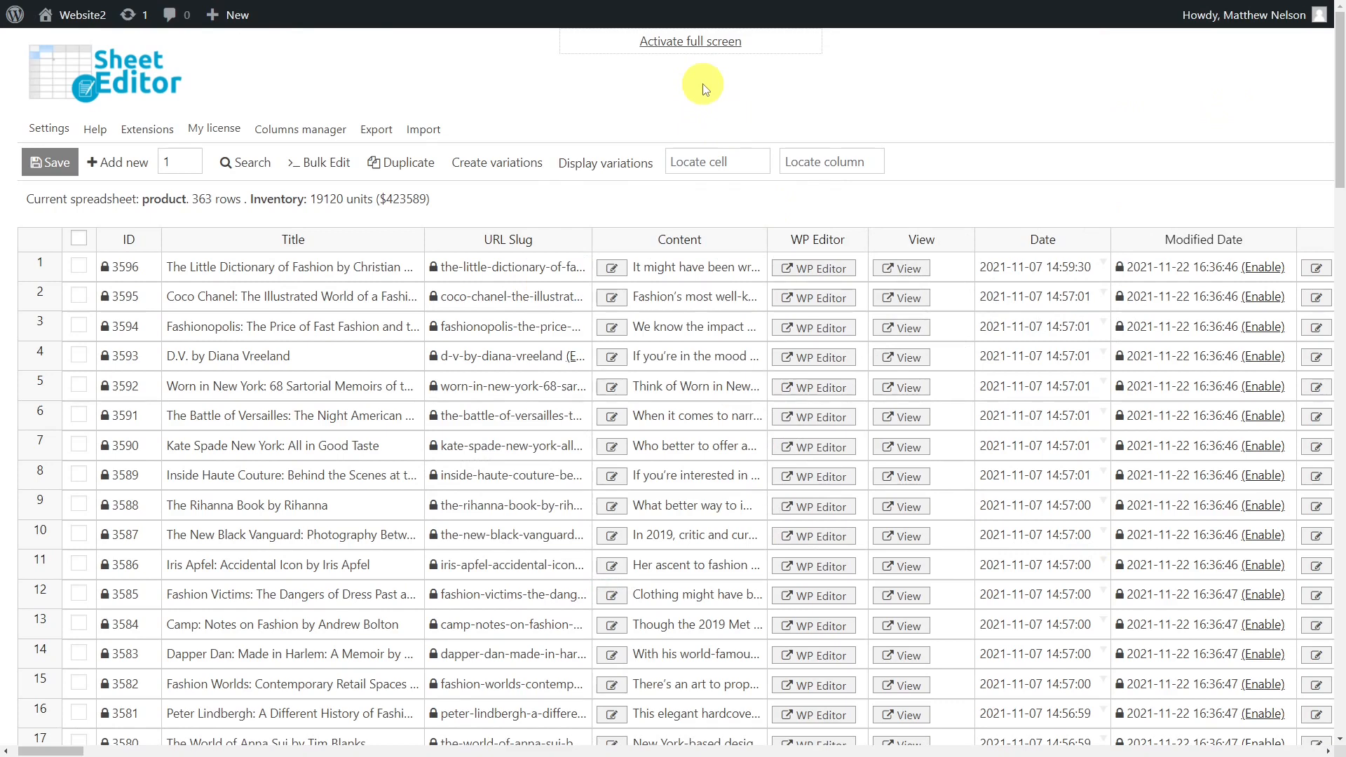
# Step: Set the wait time between batches to 8 seconds in the advanced settings for solving weird errors and save
pyautogui.moveTo(58, 133)
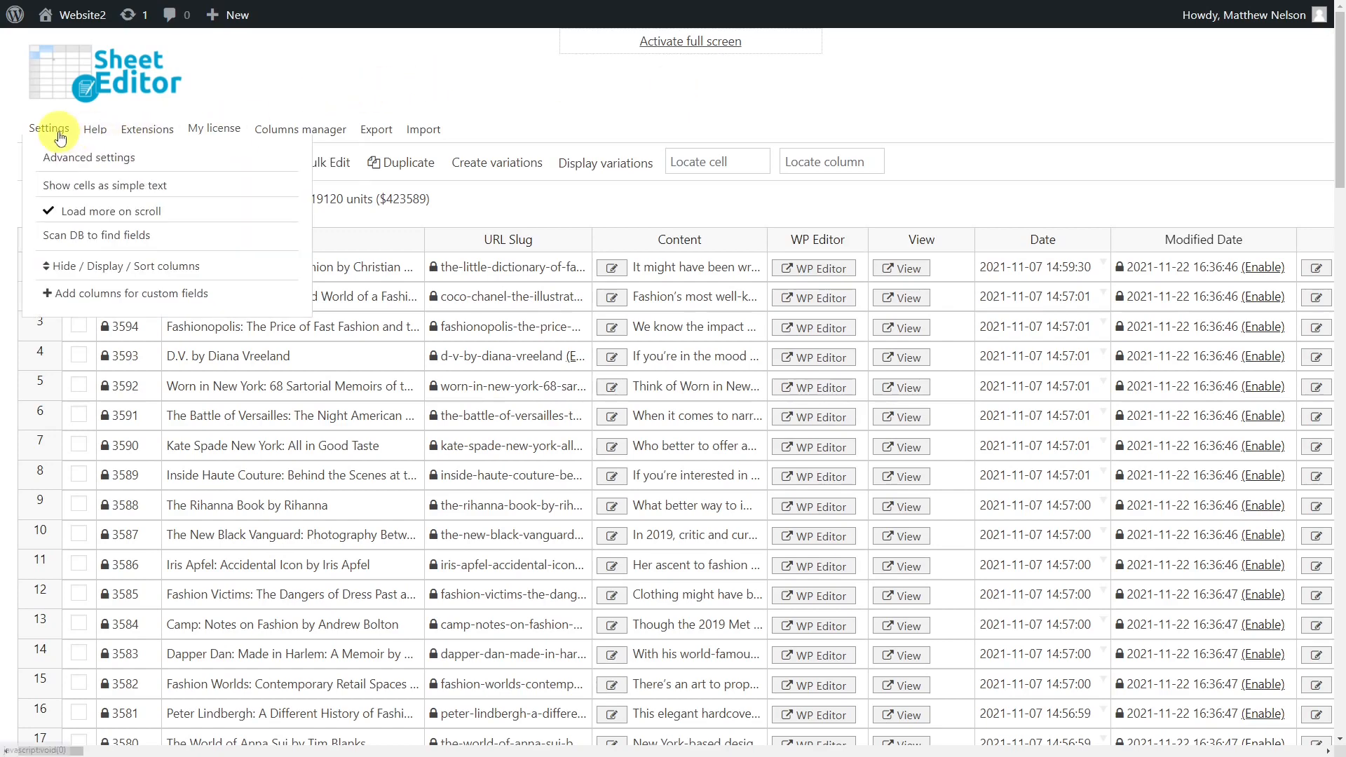
pyautogui.click(89, 160)
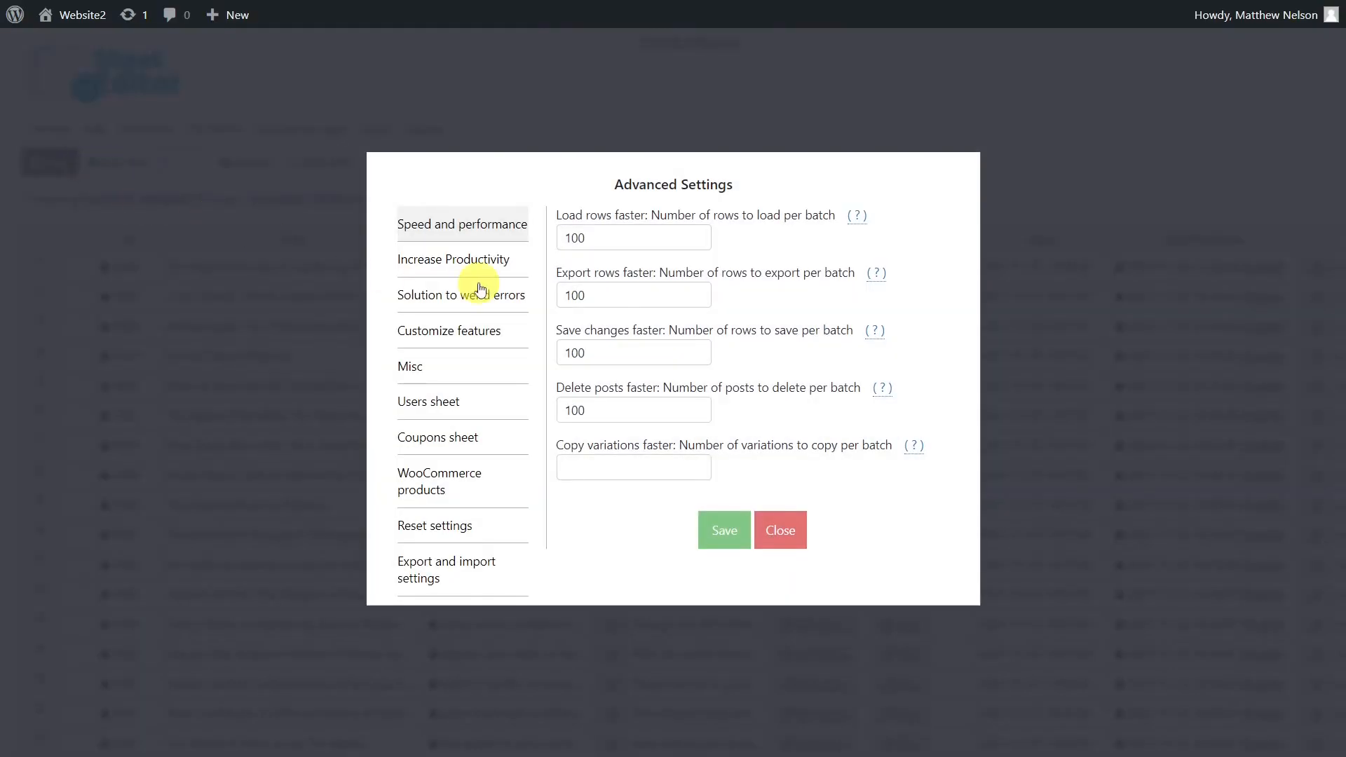
pyautogui.click(486, 298)
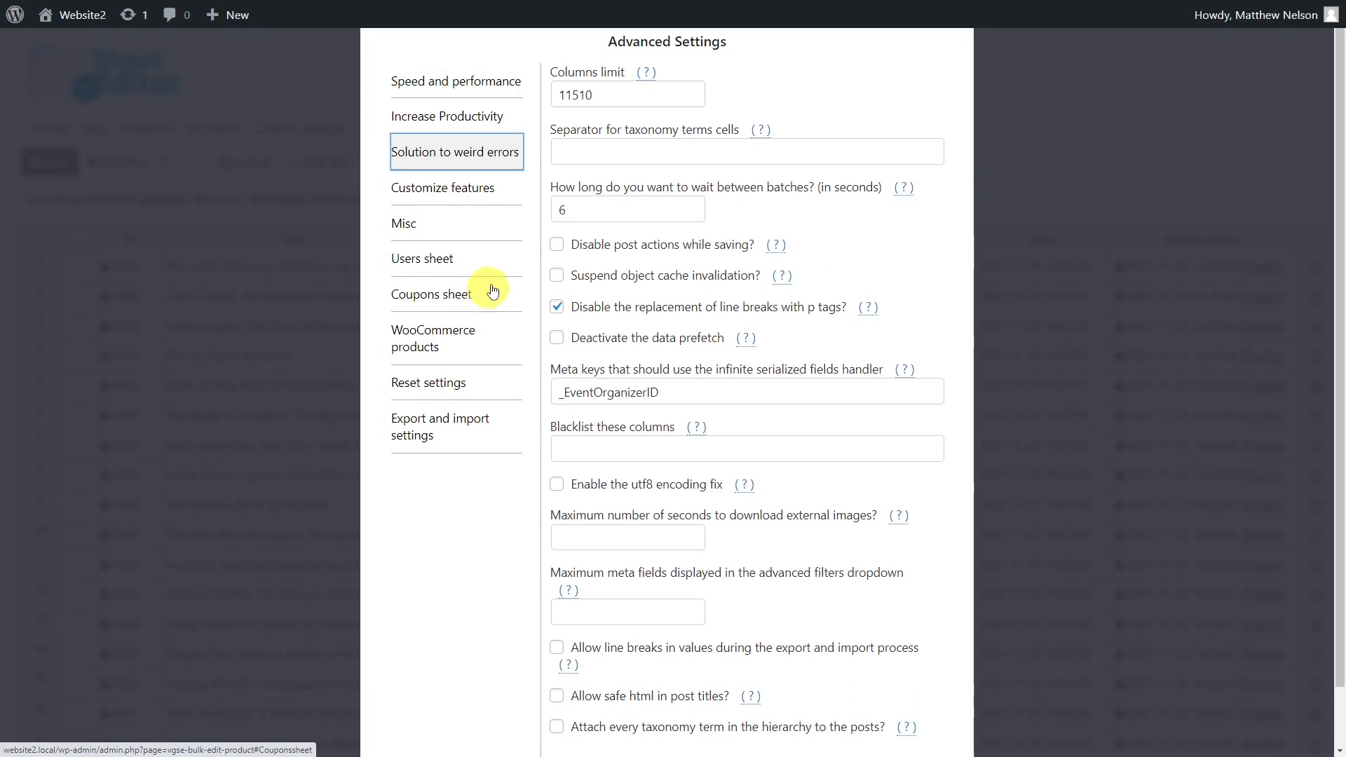
pyautogui.click(693, 205)
pyautogui.click(693, 204)
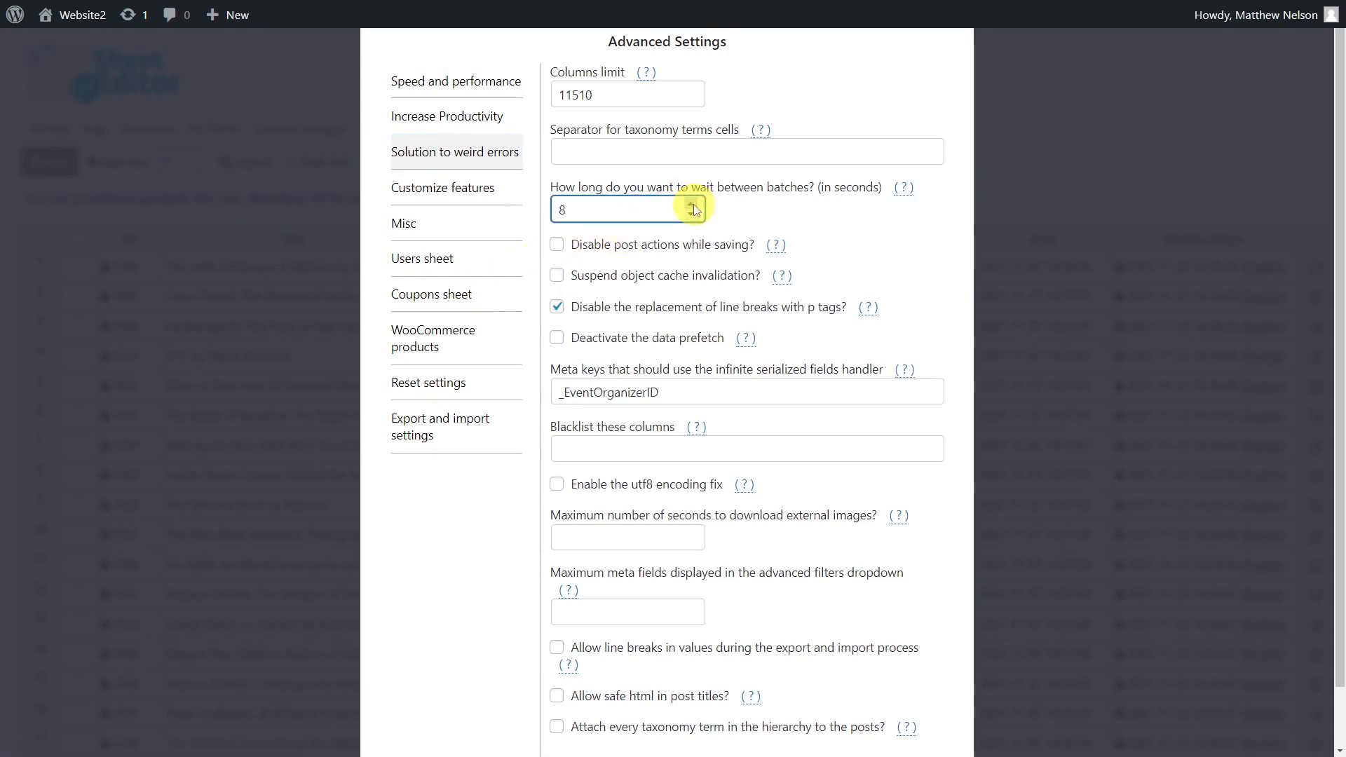
pyautogui.scroll(-1, 789, 382)
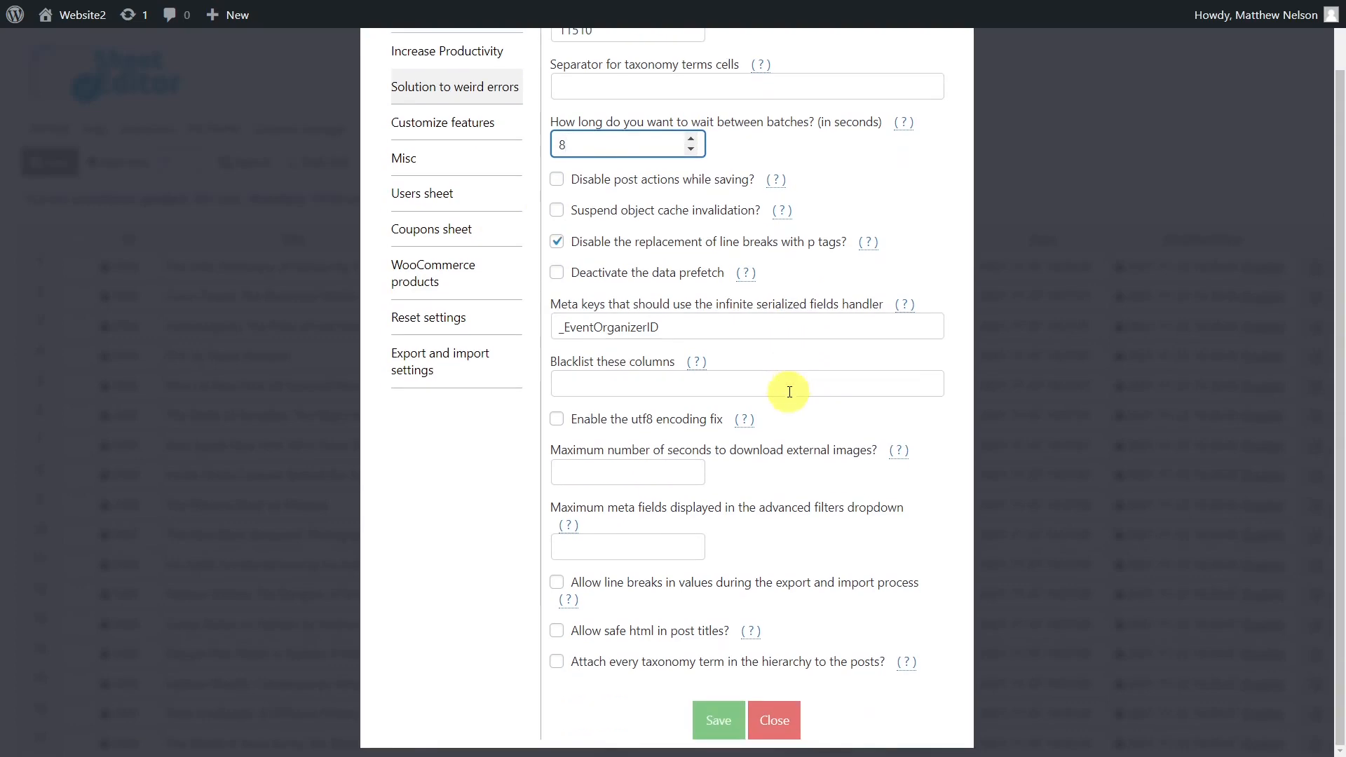
pyautogui.click(727, 735)
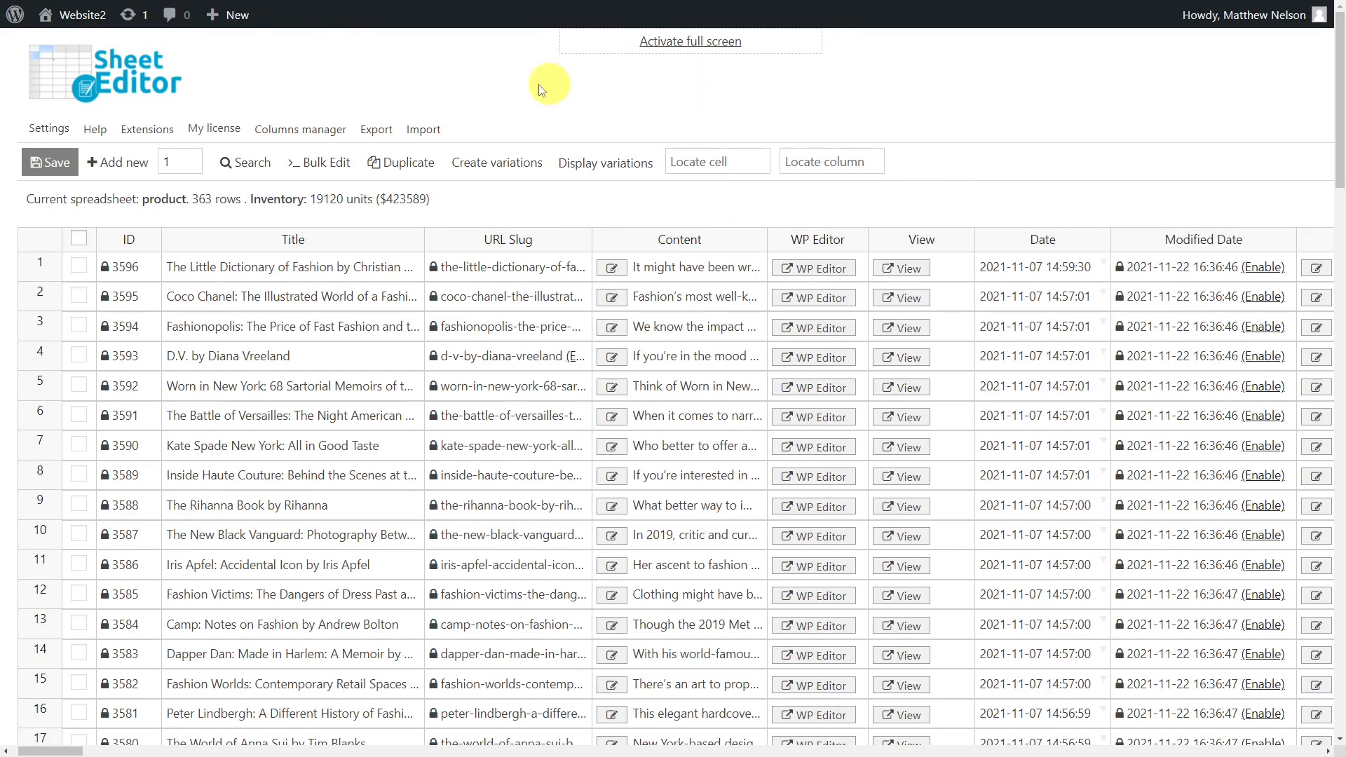
# Step: Disable serialized columns support in the advanced settings for customizing features and save
pyautogui.moveTo(51, 128)
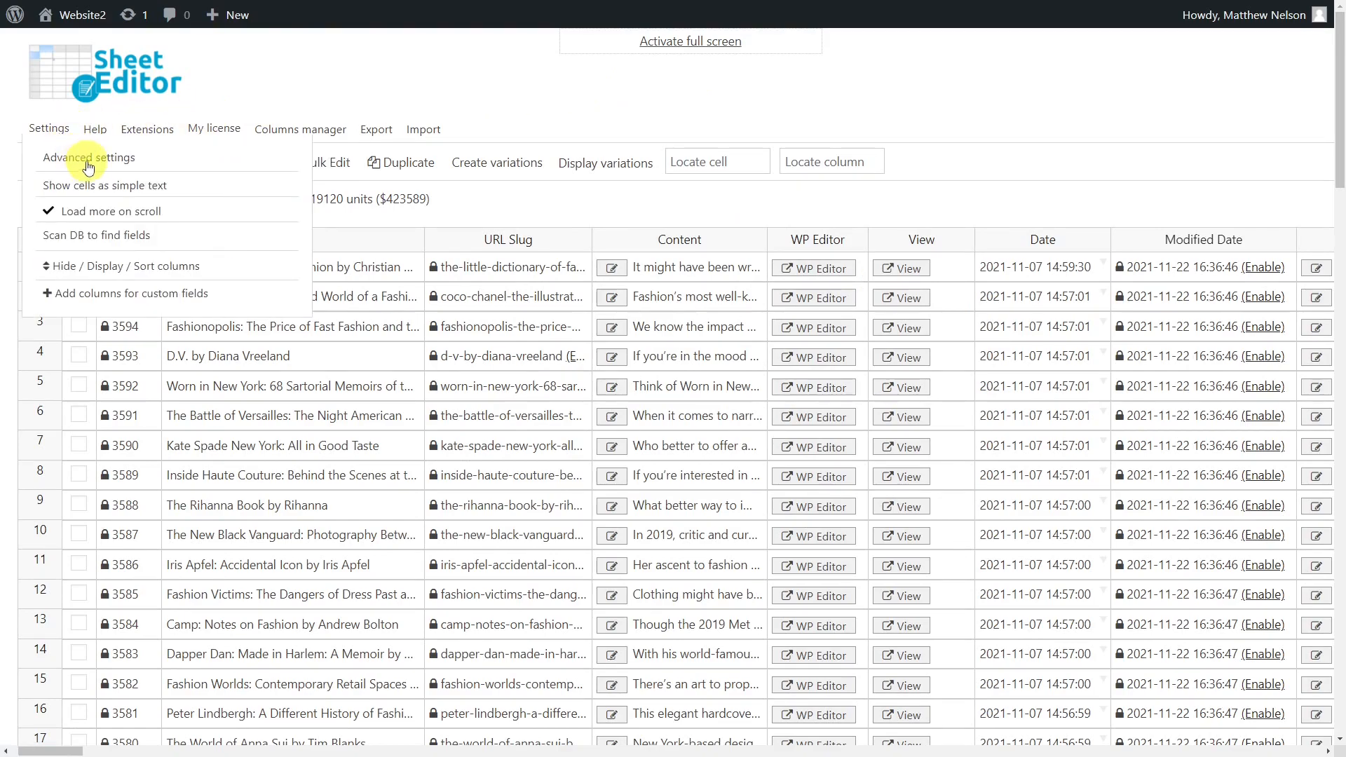
pyautogui.click(85, 163)
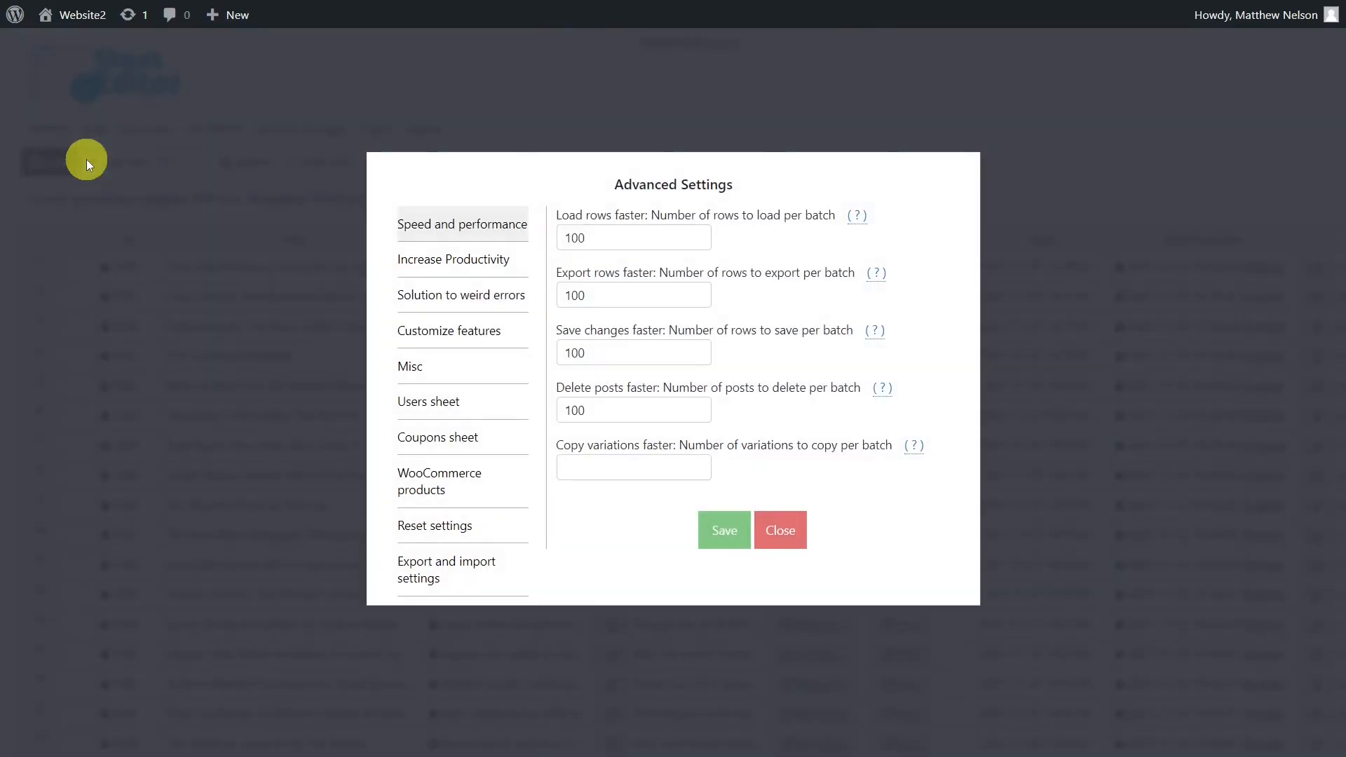
pyautogui.click(451, 334)
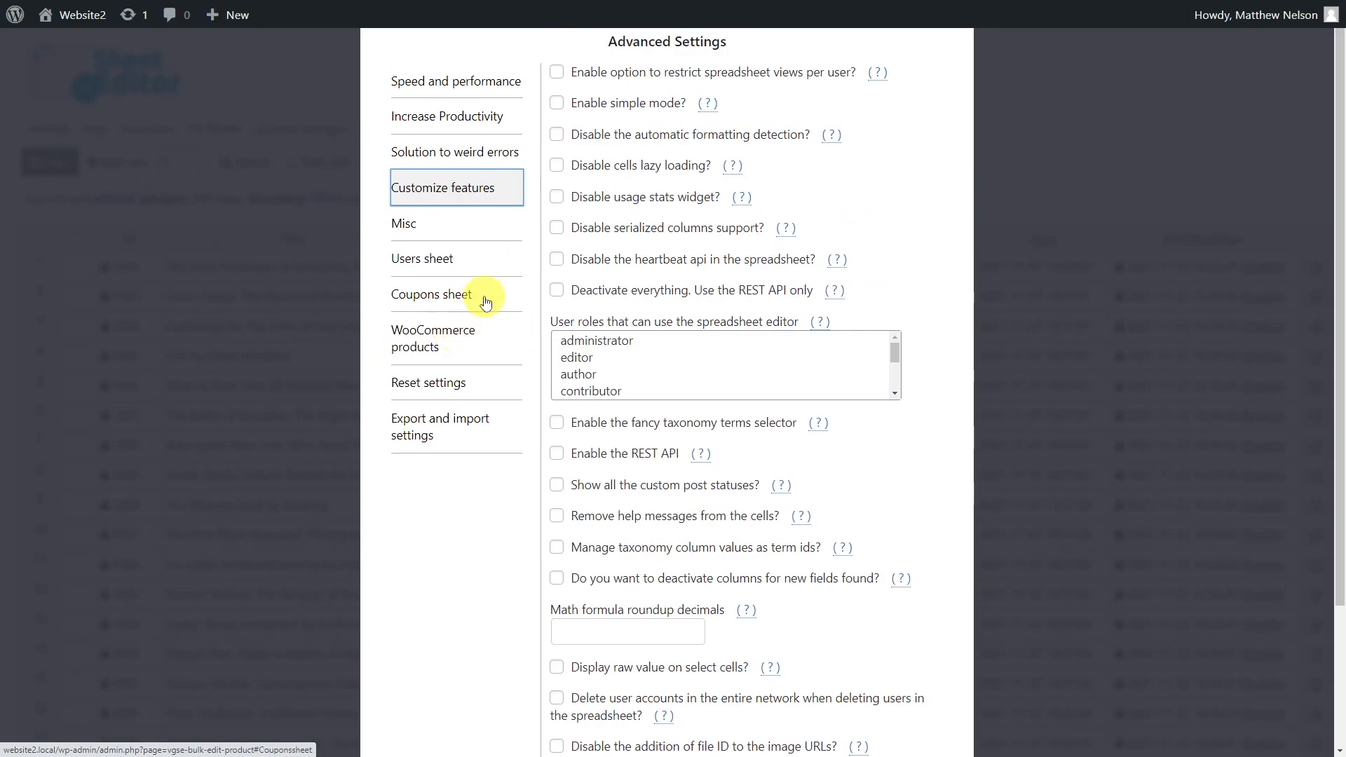
pyautogui.click(557, 231)
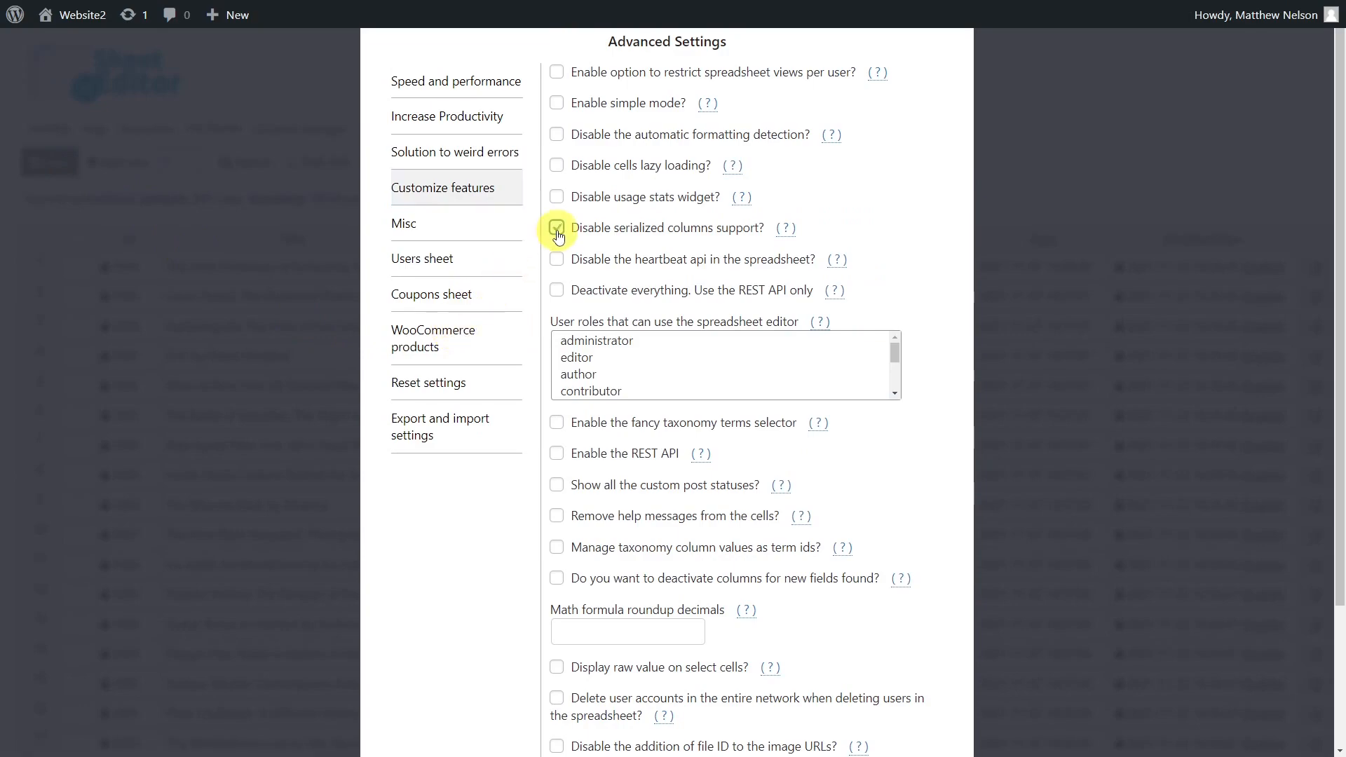
pyautogui.scroll(-3, 558, 239)
pyautogui.click(713, 730)
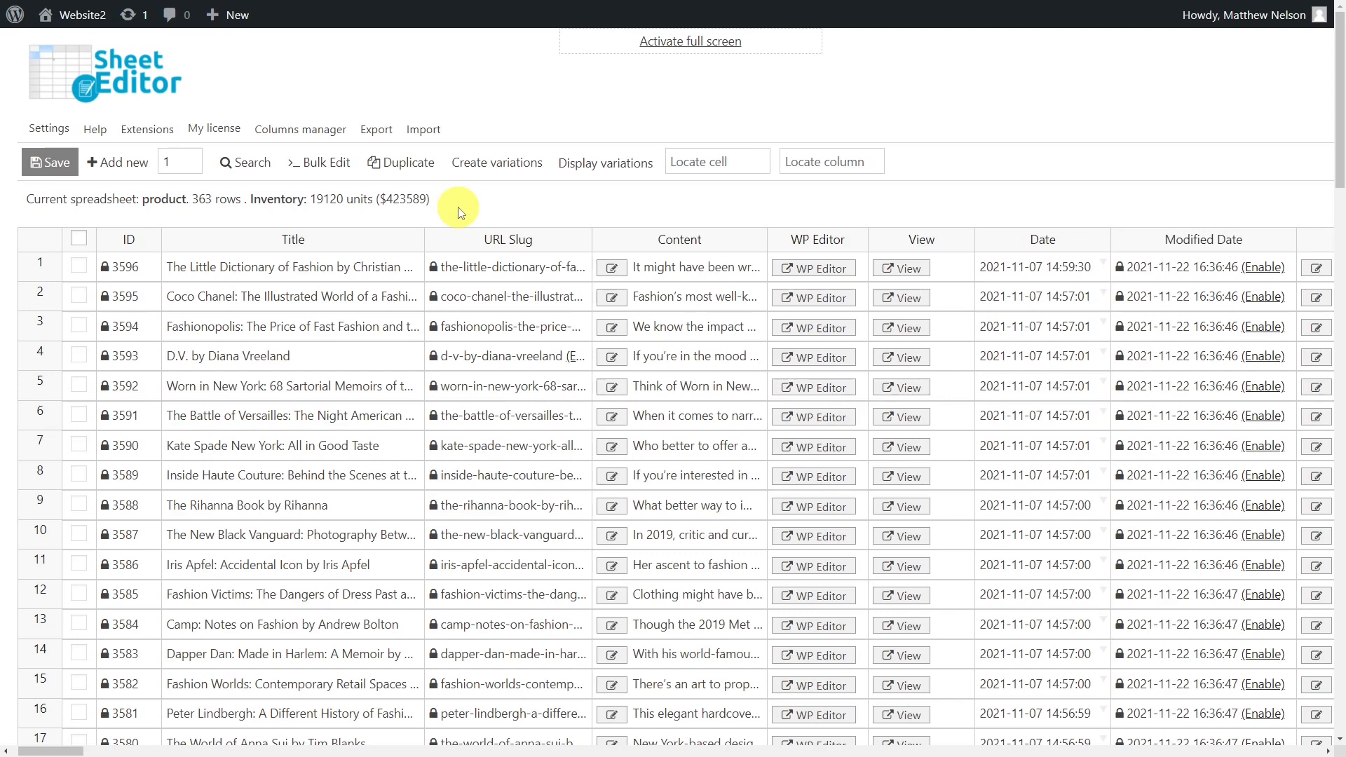
# Step: Disable the product inventory stats in the advanced WooCommerce products settings and save
pyautogui.click(45, 129)
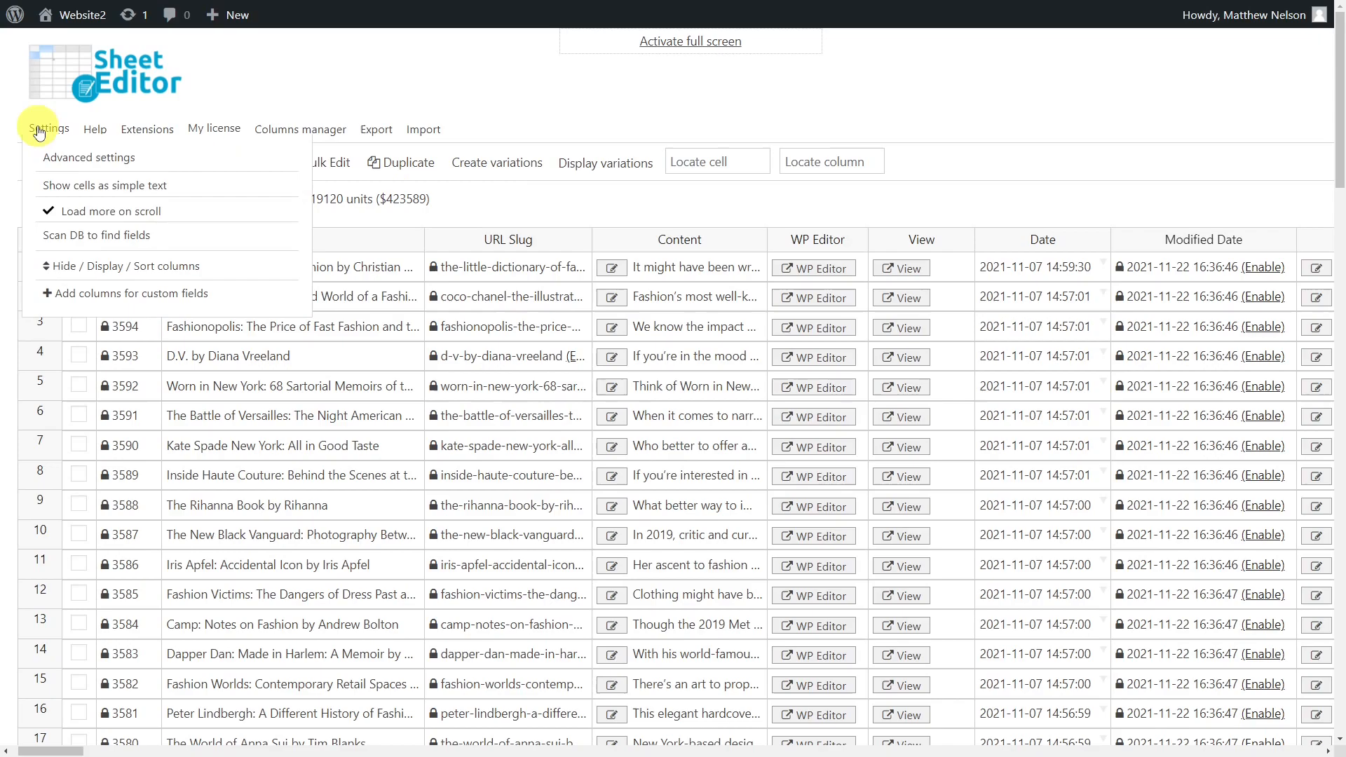
pyautogui.click(91, 163)
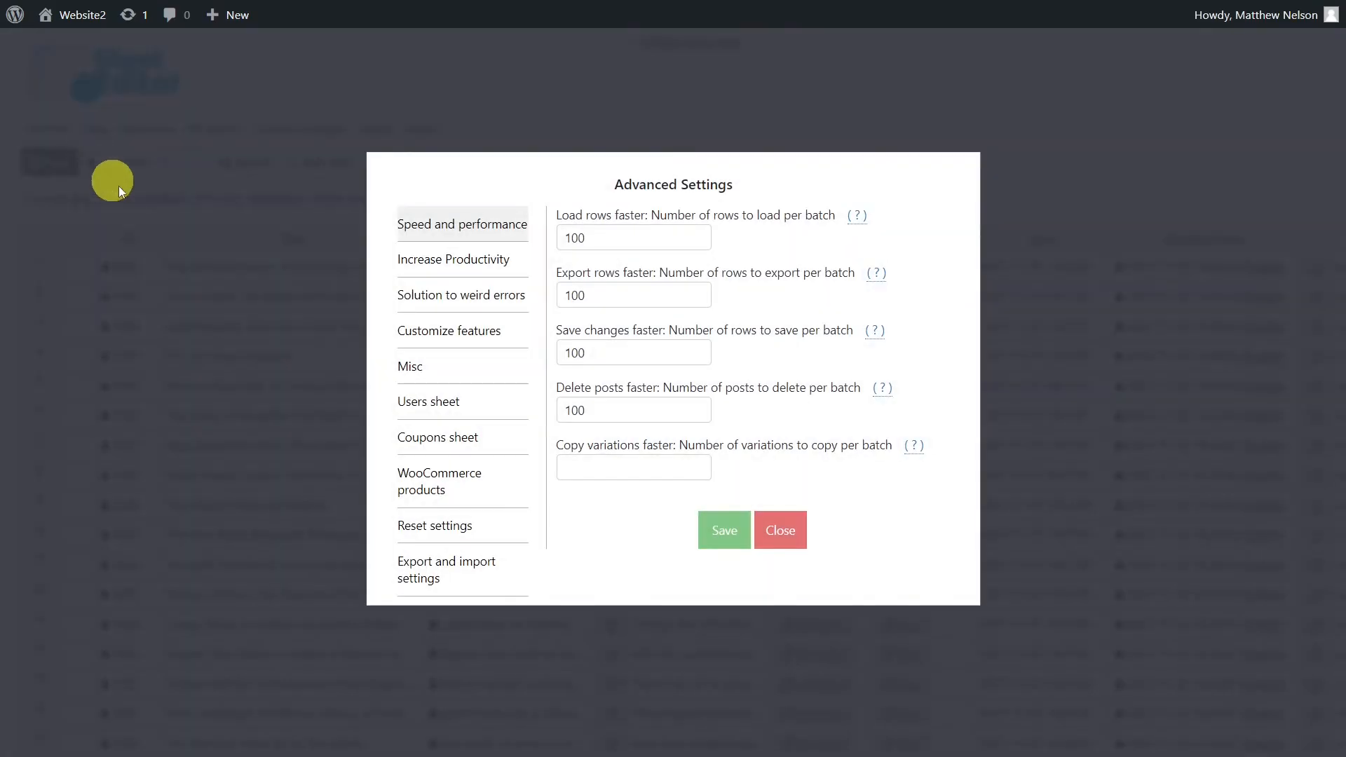
pyautogui.click(453, 478)
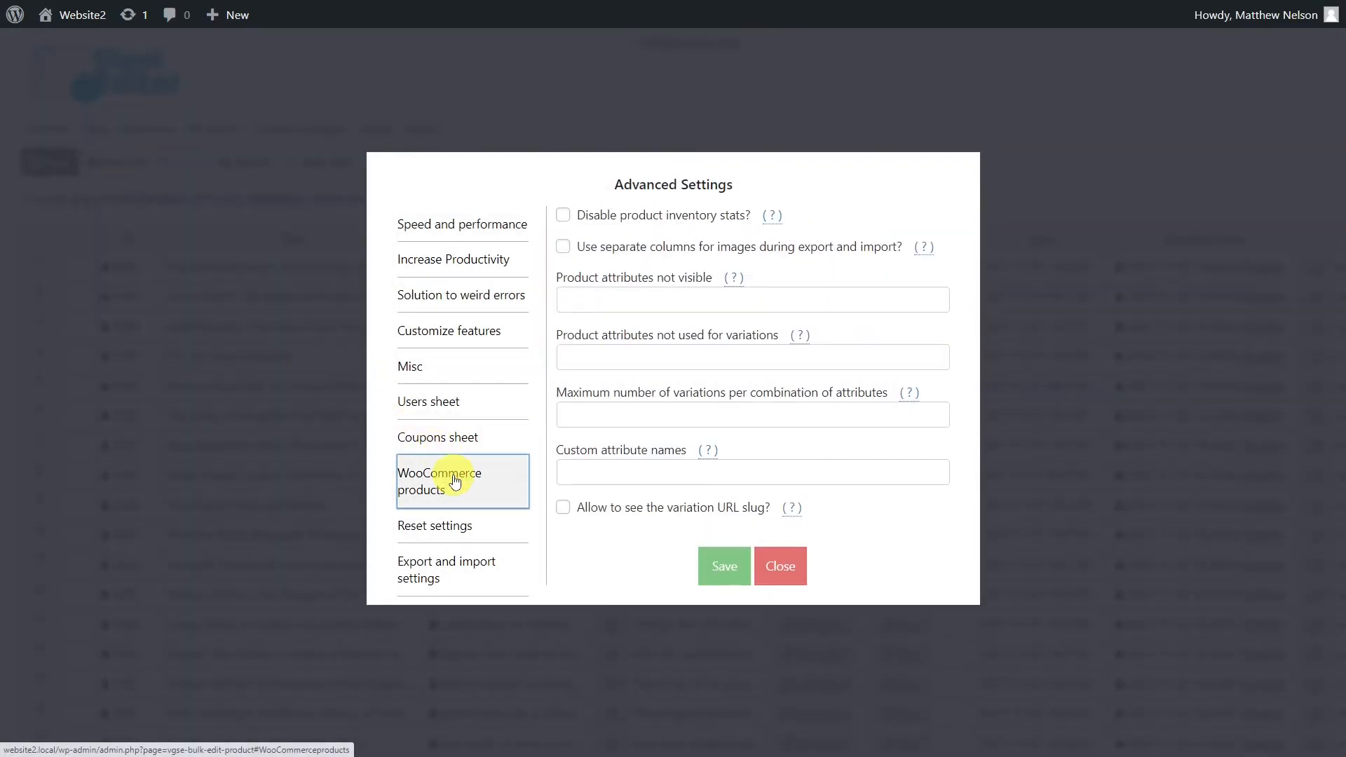
pyautogui.click(561, 223)
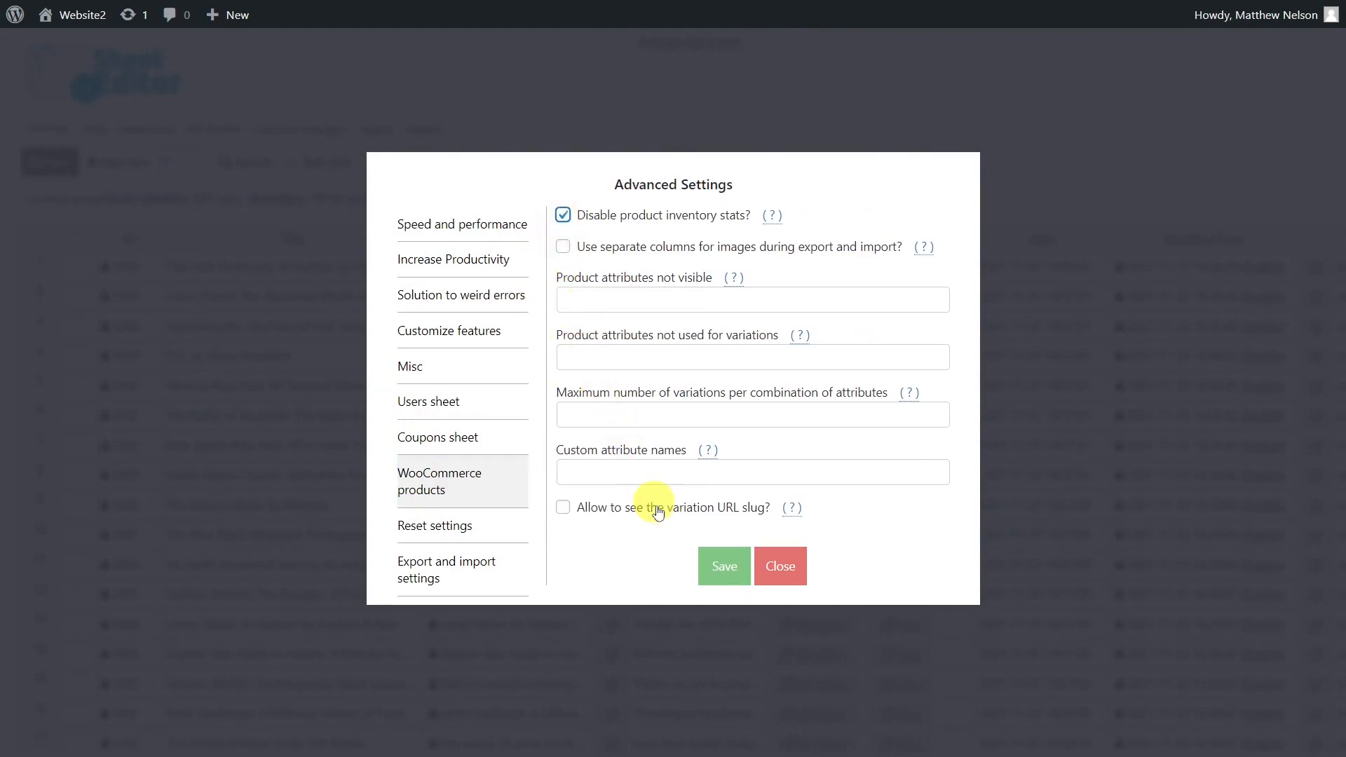
pyautogui.click(724, 566)
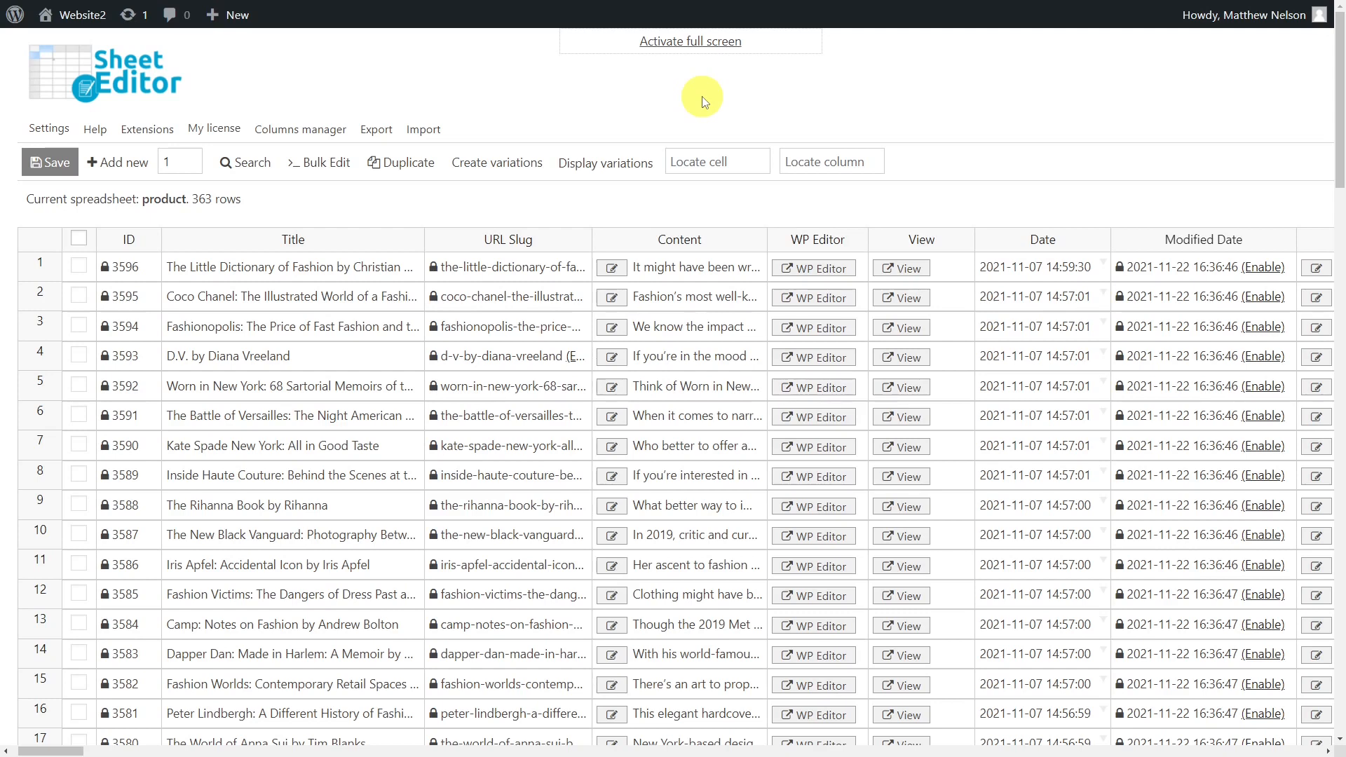
# Step: Disable the automatic loading of rows in the advanced productivity settings and save
pyautogui.moveTo(49, 128)
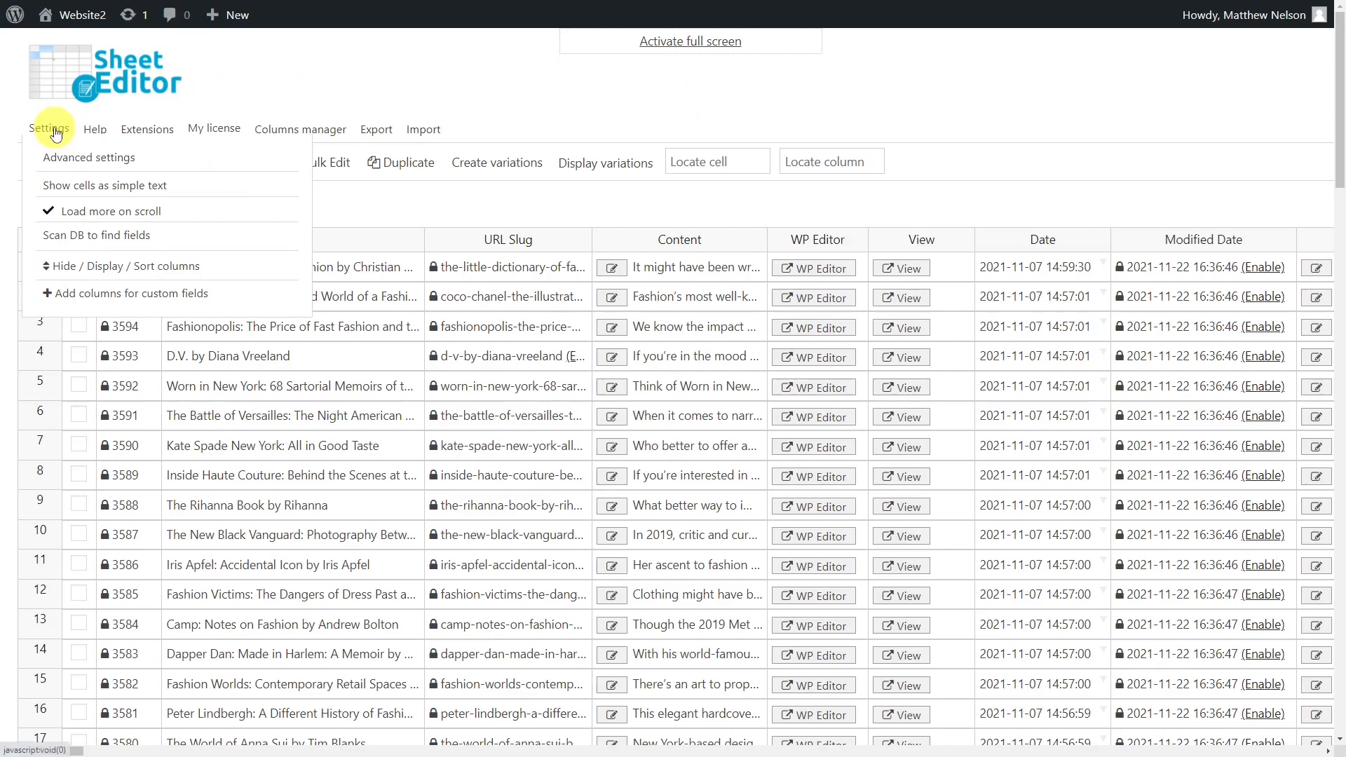
pyautogui.click(86, 160)
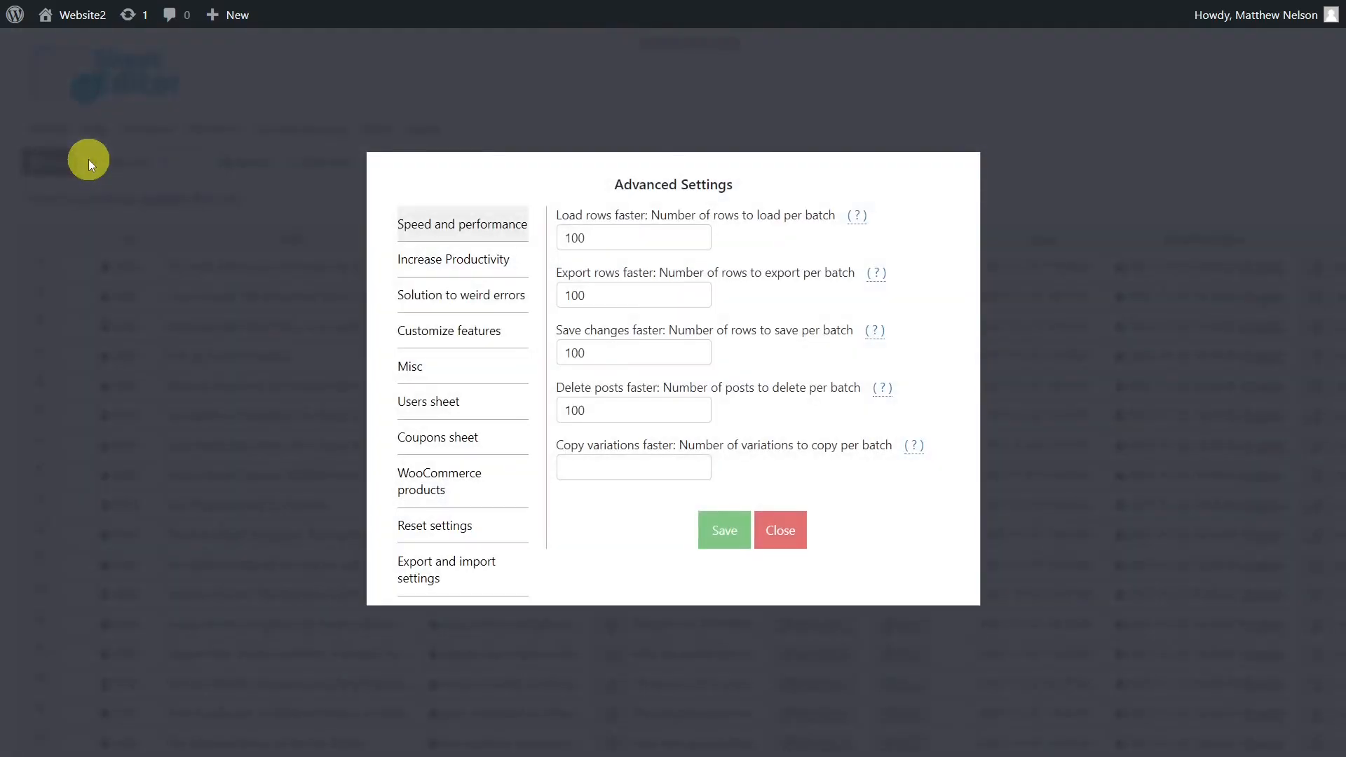
pyautogui.click(455, 273)
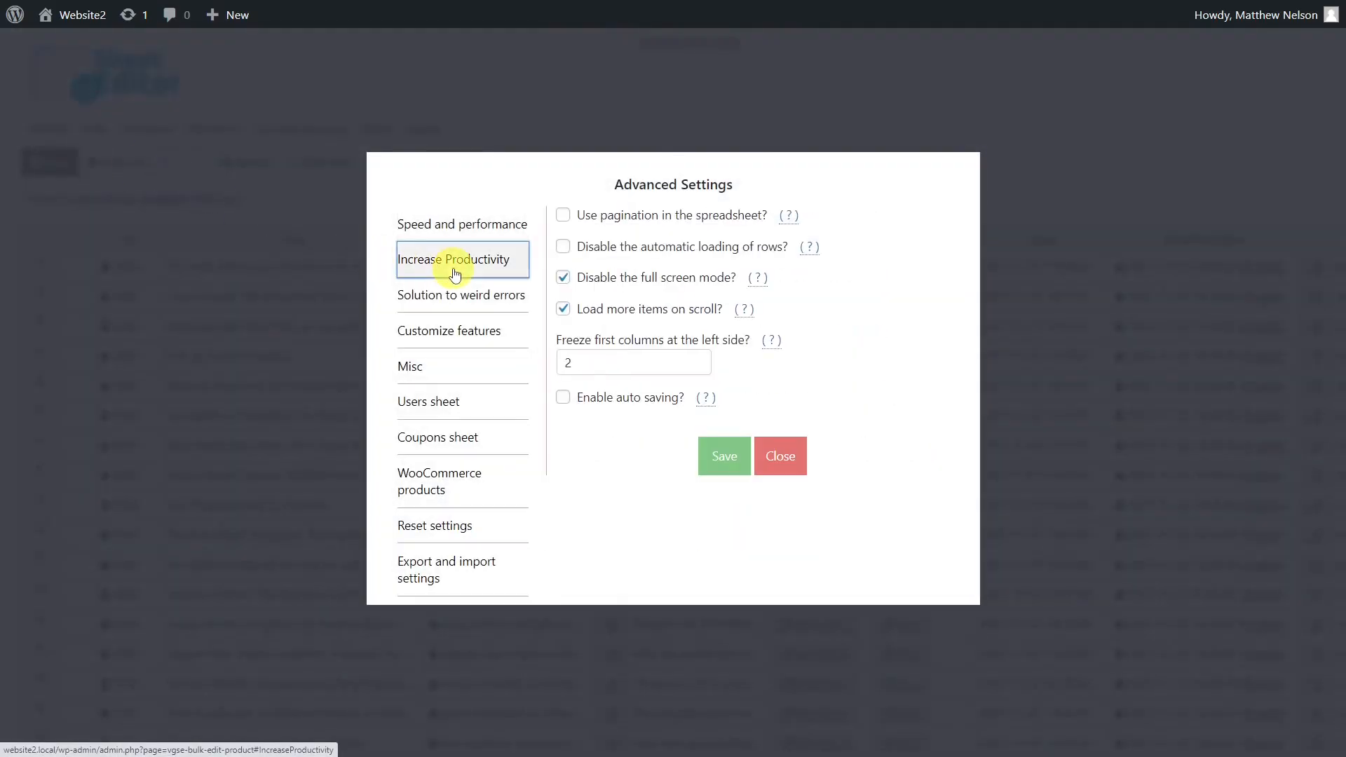
pyautogui.click(563, 246)
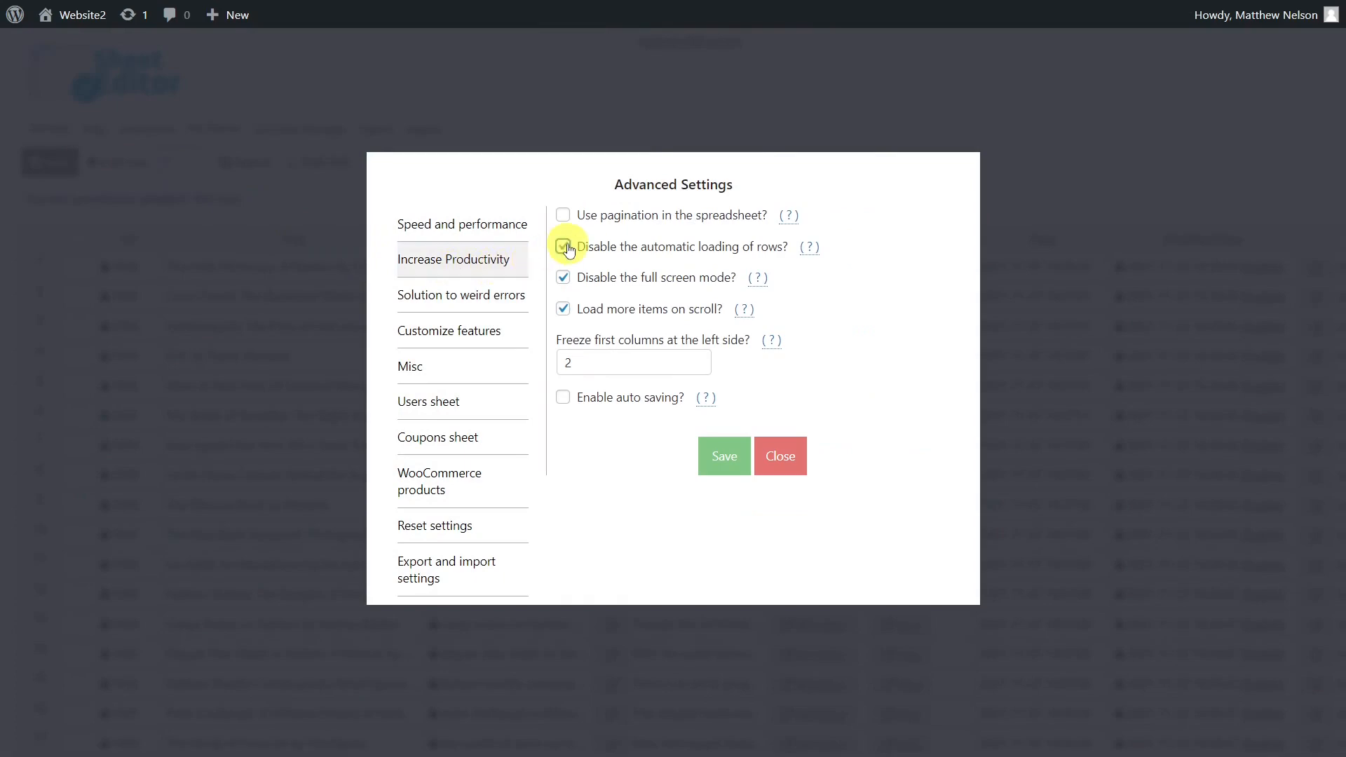
pyautogui.click(731, 462)
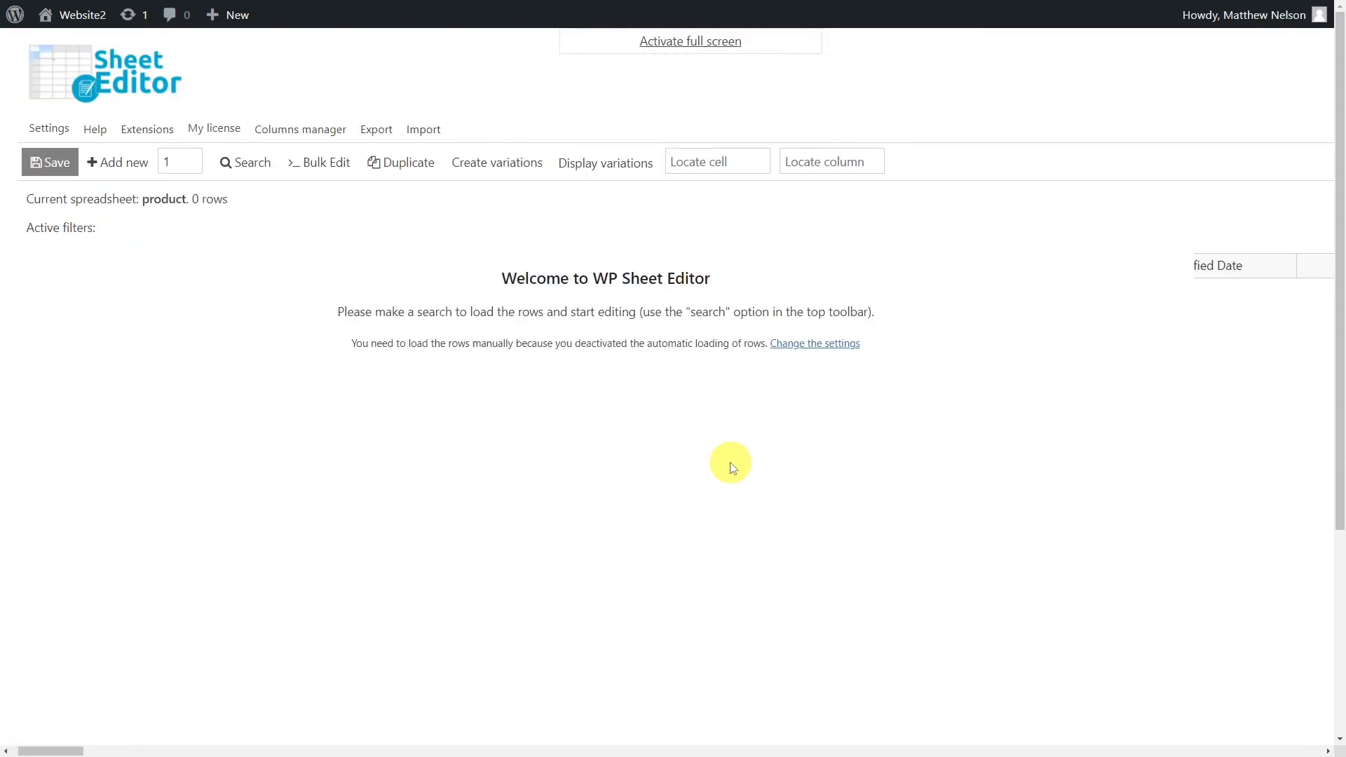
# Step: Run a product search for rows containing the keyword "shirt"
pyautogui.click(246, 162)
pyautogui.click(541, 277)
pyautogui.write('shirt')
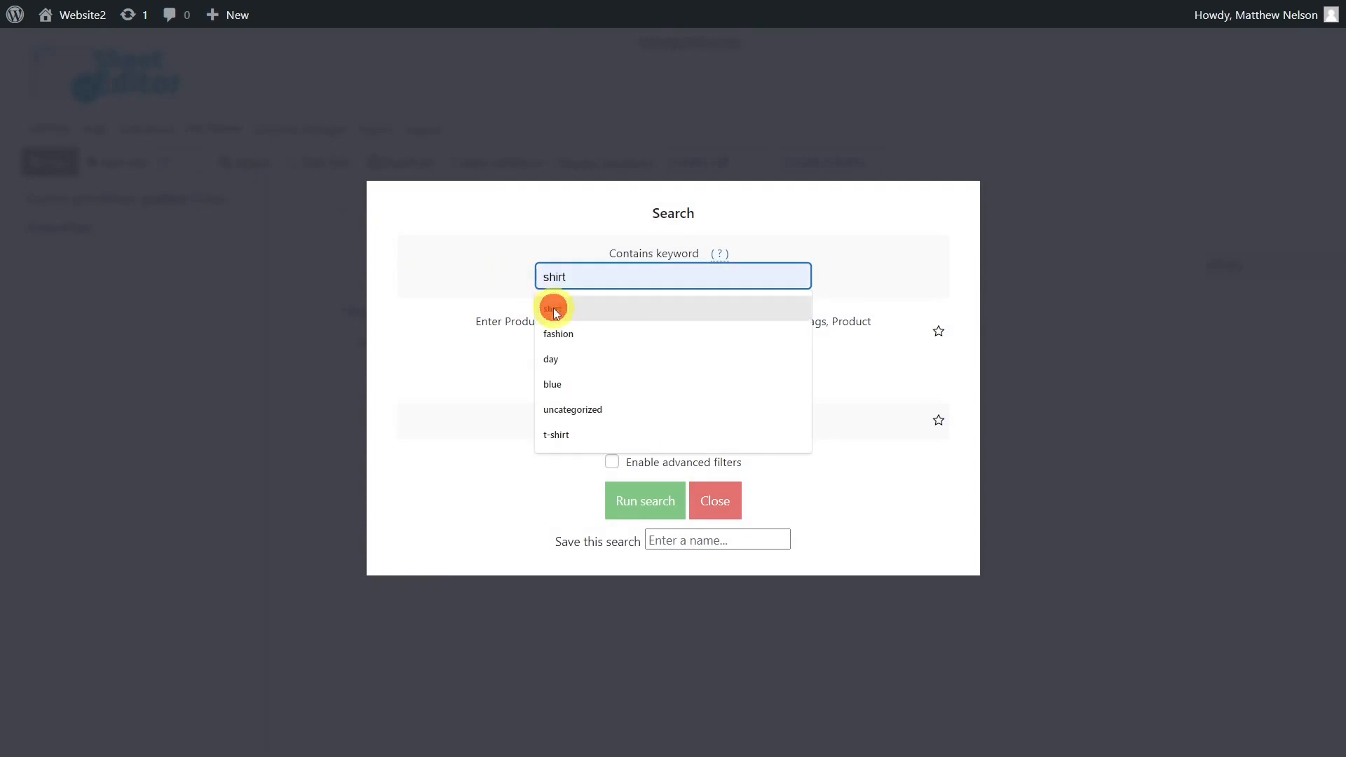
pyautogui.click(658, 504)
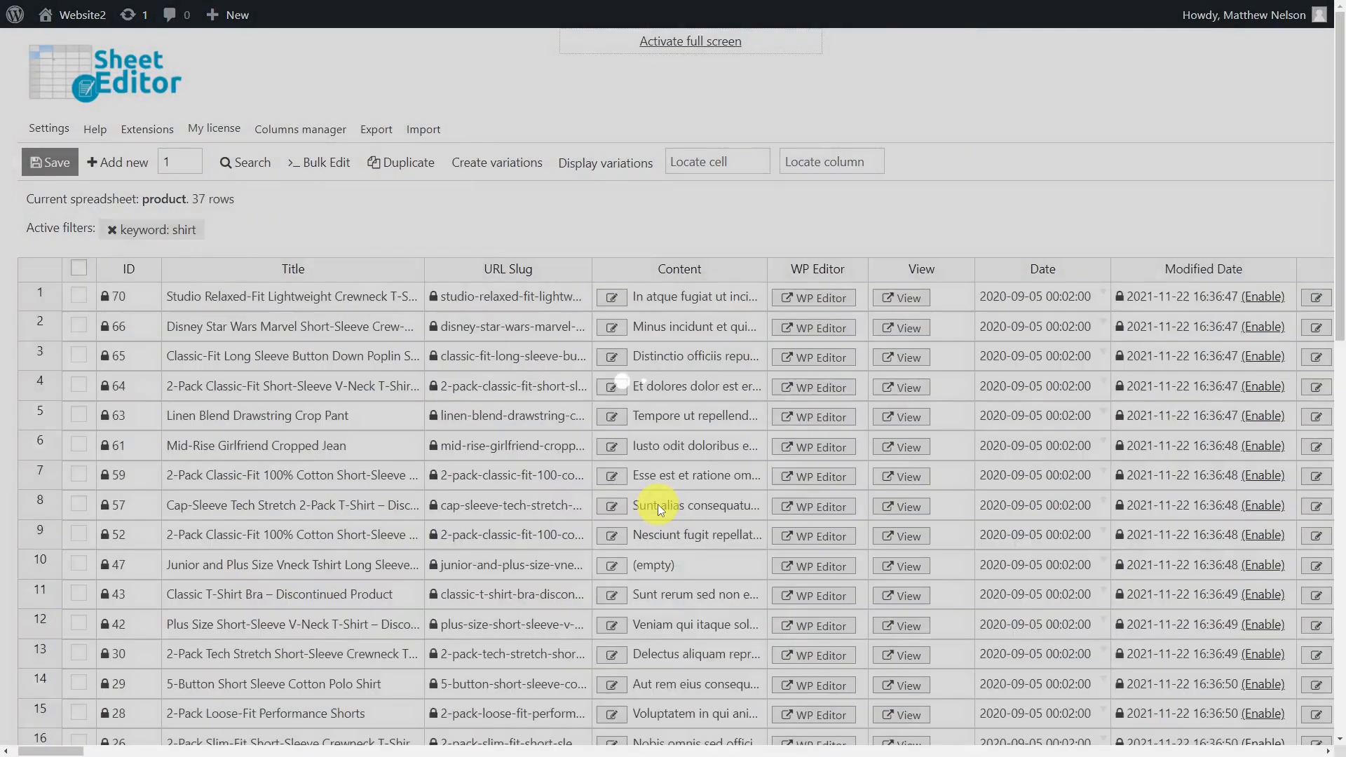